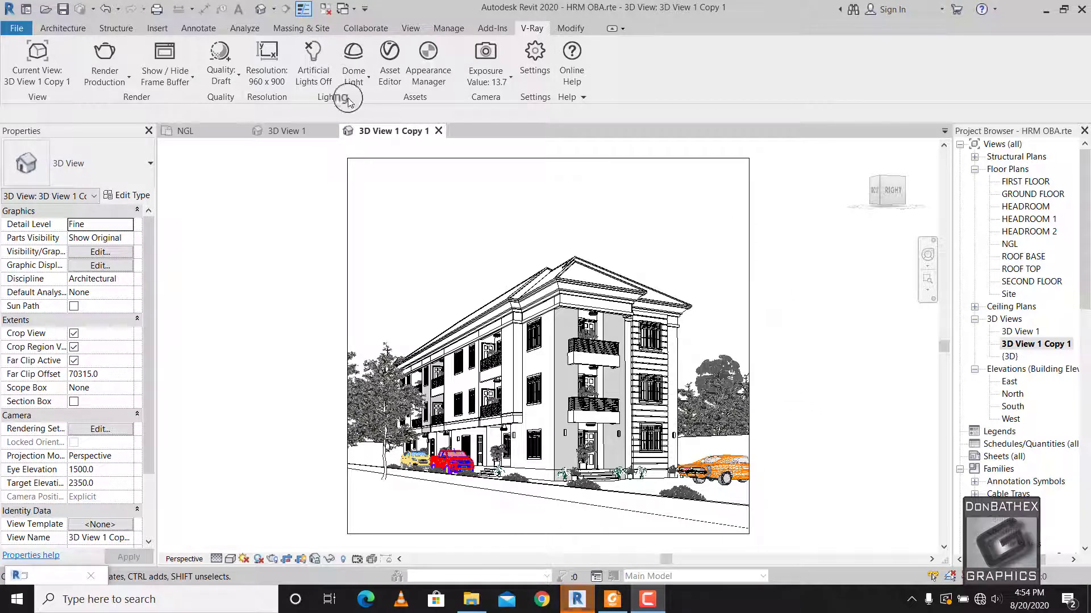
# Close the inactive views, and run a brief production test render of 3D View 1 Copy 1 before stopping it.
pyautogui.click(329, 9)
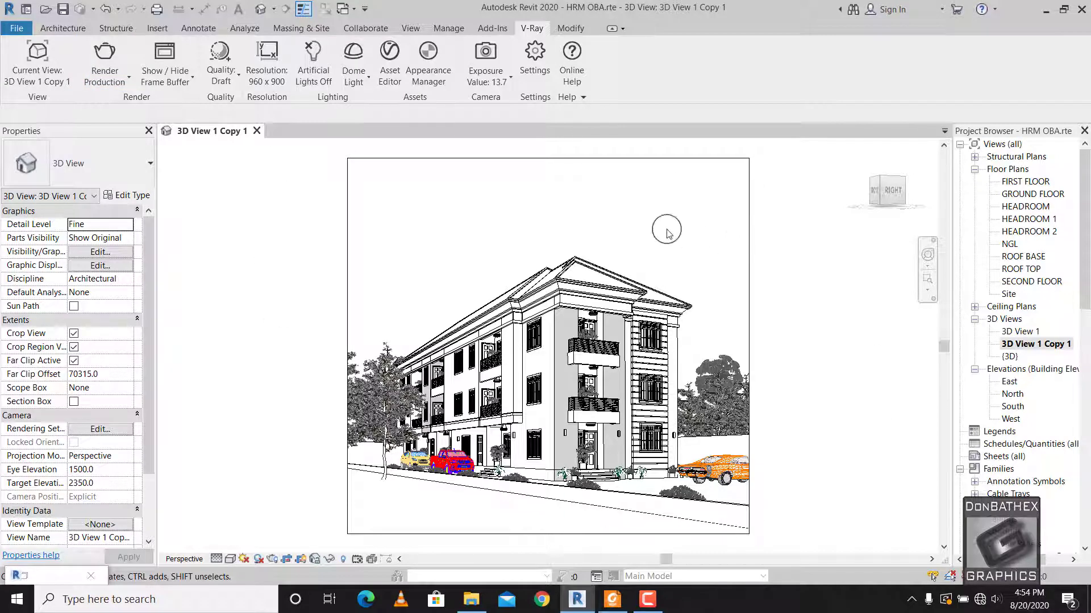
pyautogui.click(103, 55)
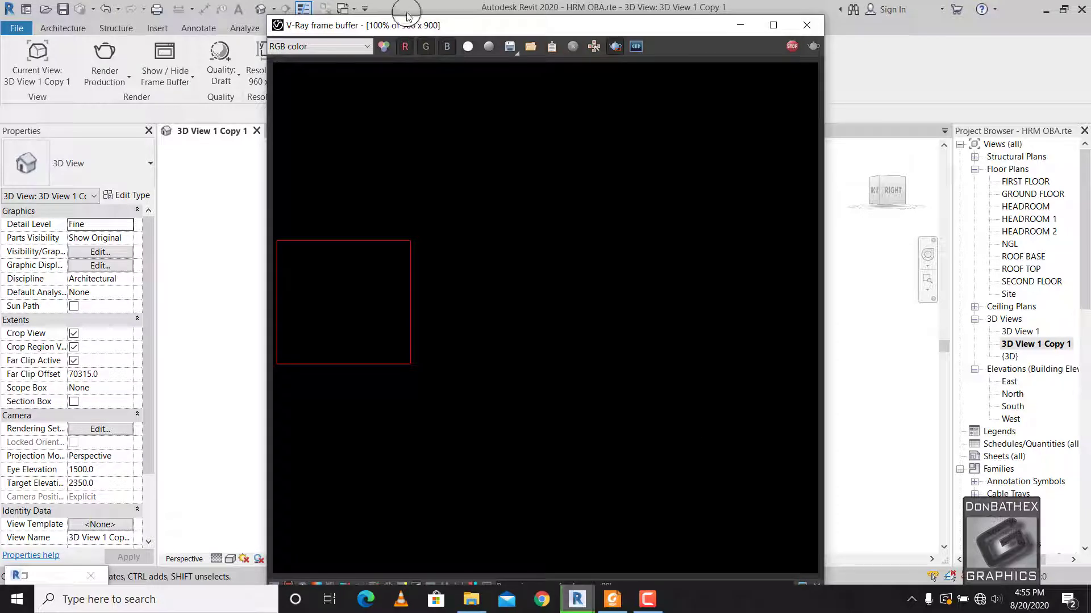
pyautogui.moveTo(427, 26); pyautogui.dragTo(422, 14)
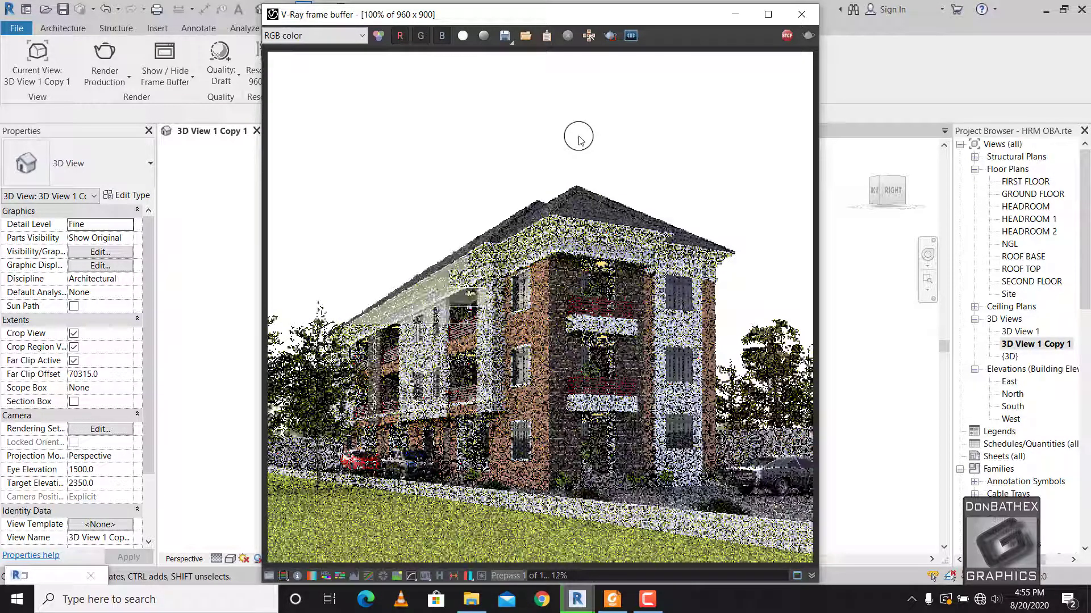
pyautogui.click(787, 37)
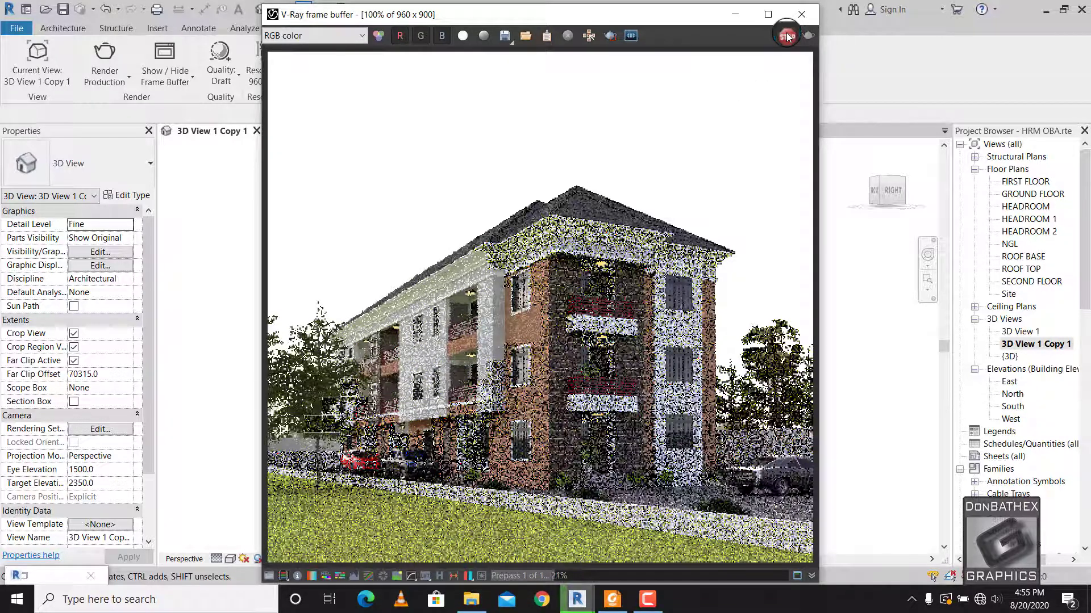
pyautogui.click(735, 14)
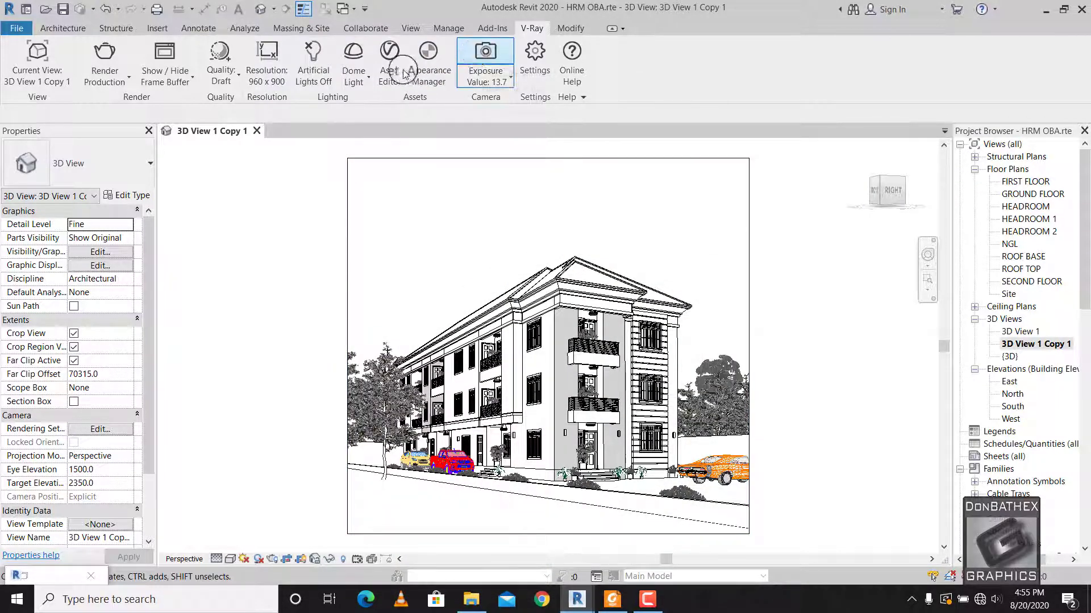
# Open the dome light settings and browse the HDRIs folder for a replacement HDR image.
pyautogui.click(353, 52)
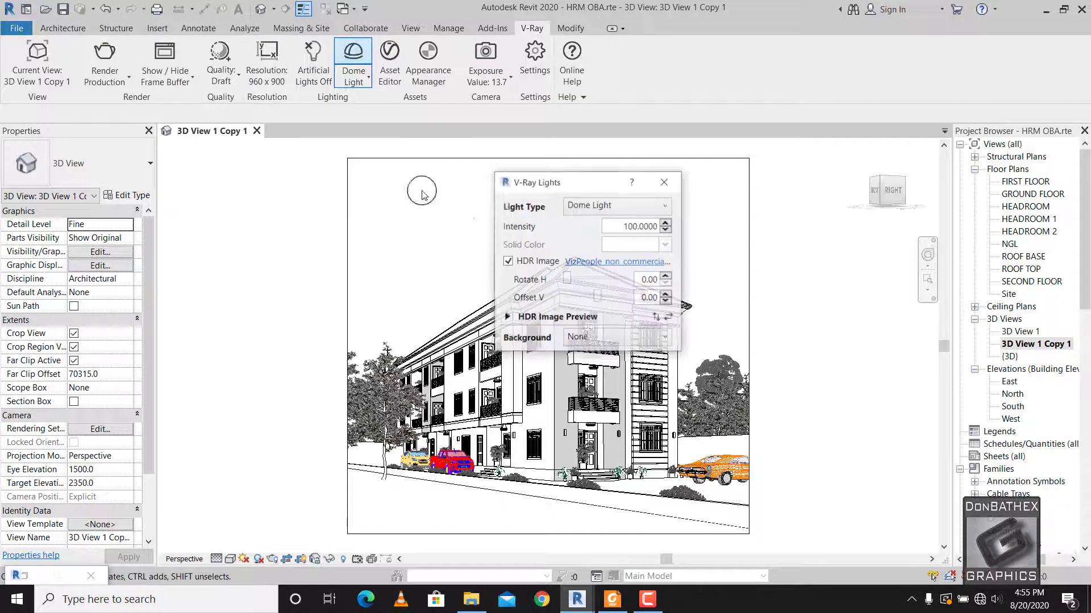
pyautogui.moveTo(590, 181); pyautogui.dragTo(582, 122)
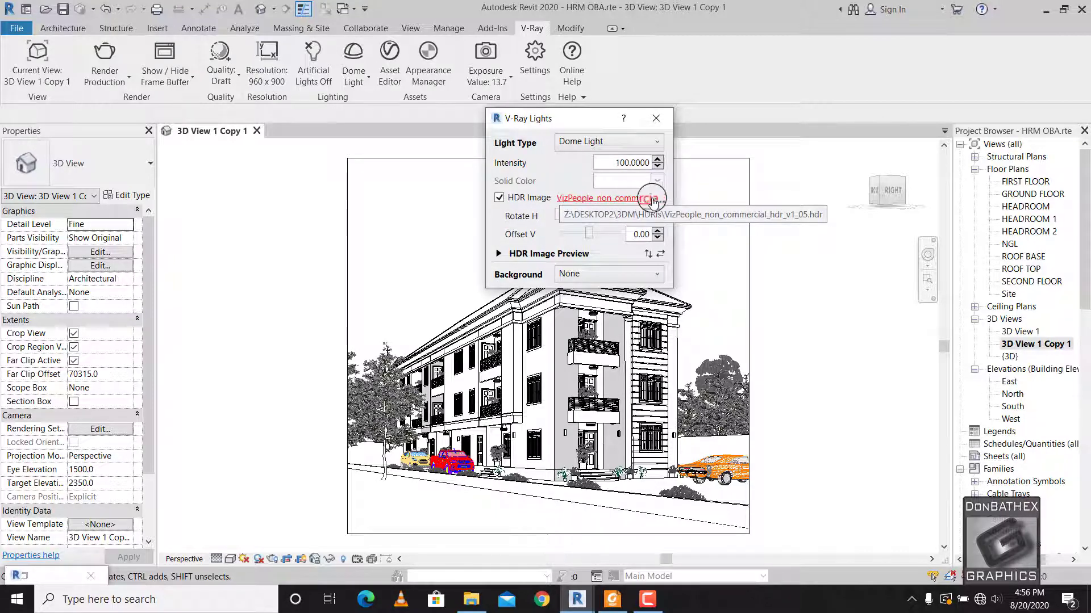
pyautogui.click(585, 198)
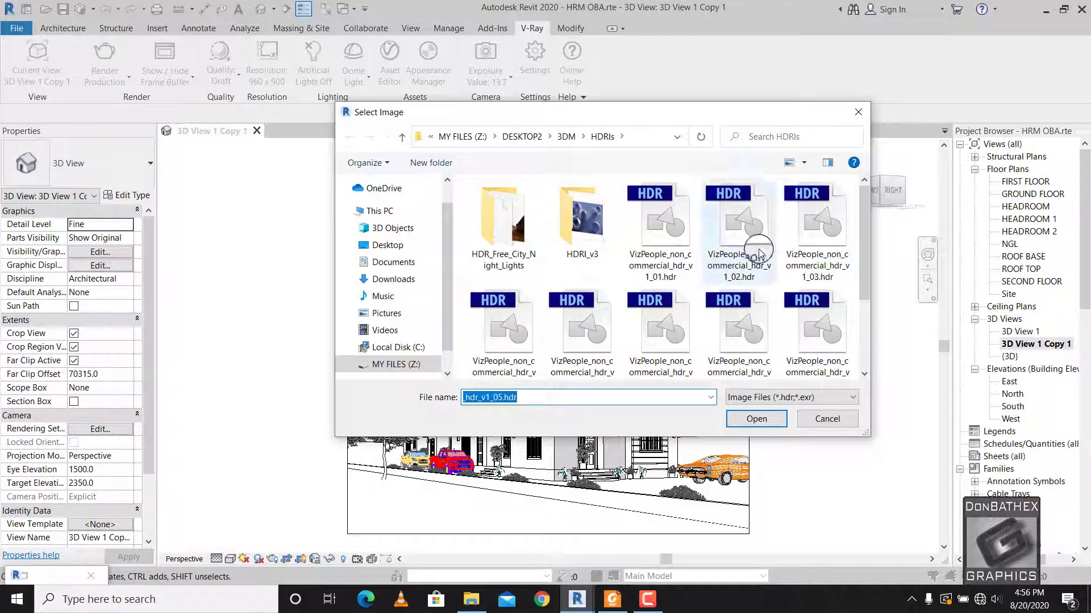
pyautogui.moveTo(864, 219); pyautogui.dragTo(861, 272)
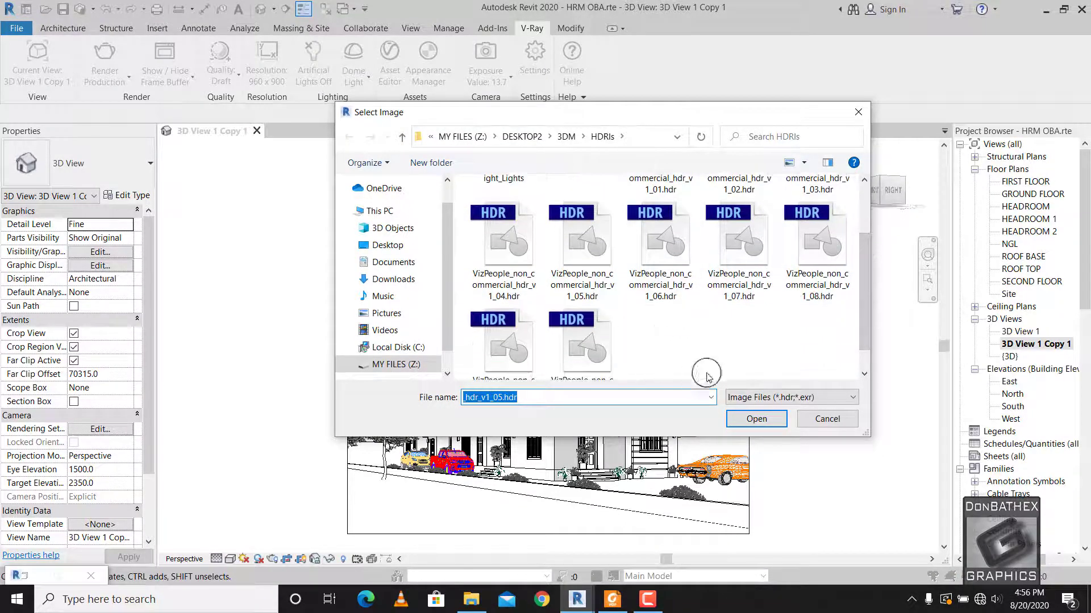
# Switch to Foxit Reader, examine the sky previews in the VizPeople HDR catalogue through #10, and close the reader.
pyautogui.click(627, 606)
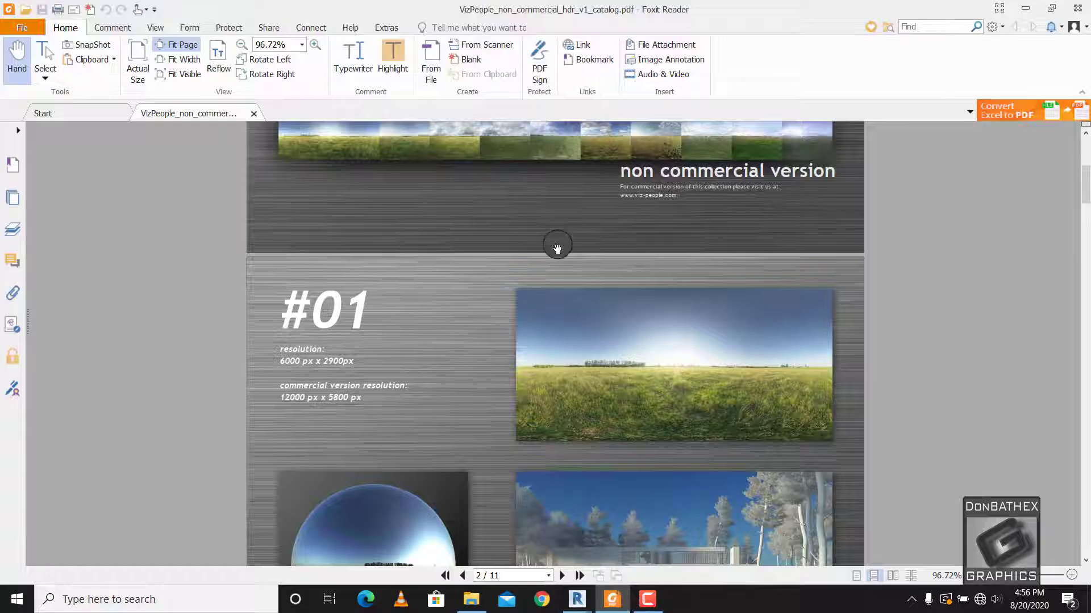
pyautogui.scroll(-3, 557, 249)
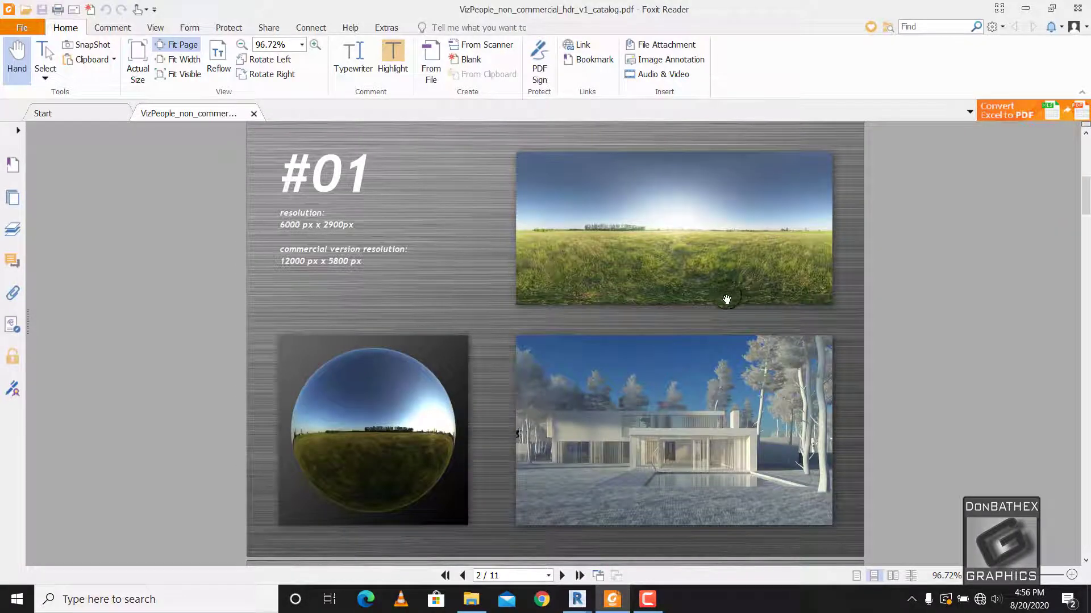
pyautogui.scroll(-18, 612, 365)
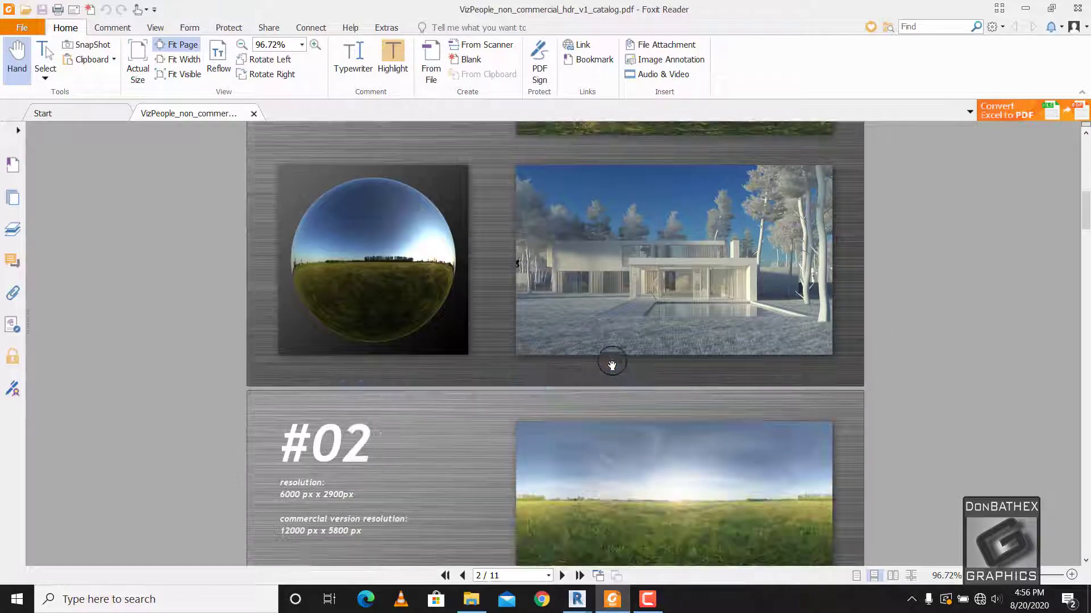
pyautogui.scroll(-18, 612, 366)
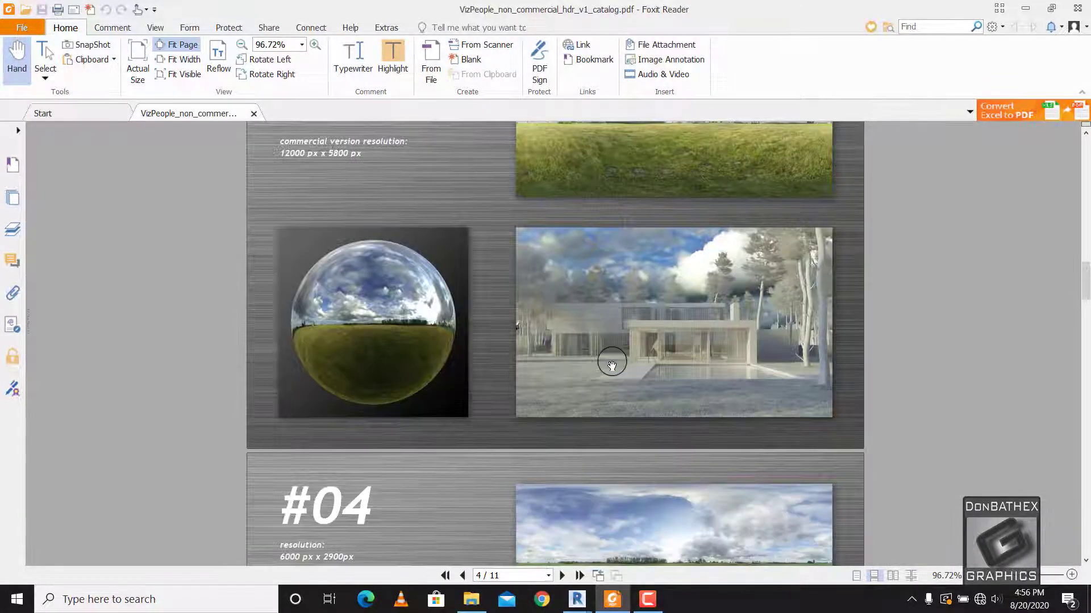
pyautogui.scroll(-18, 611, 366)
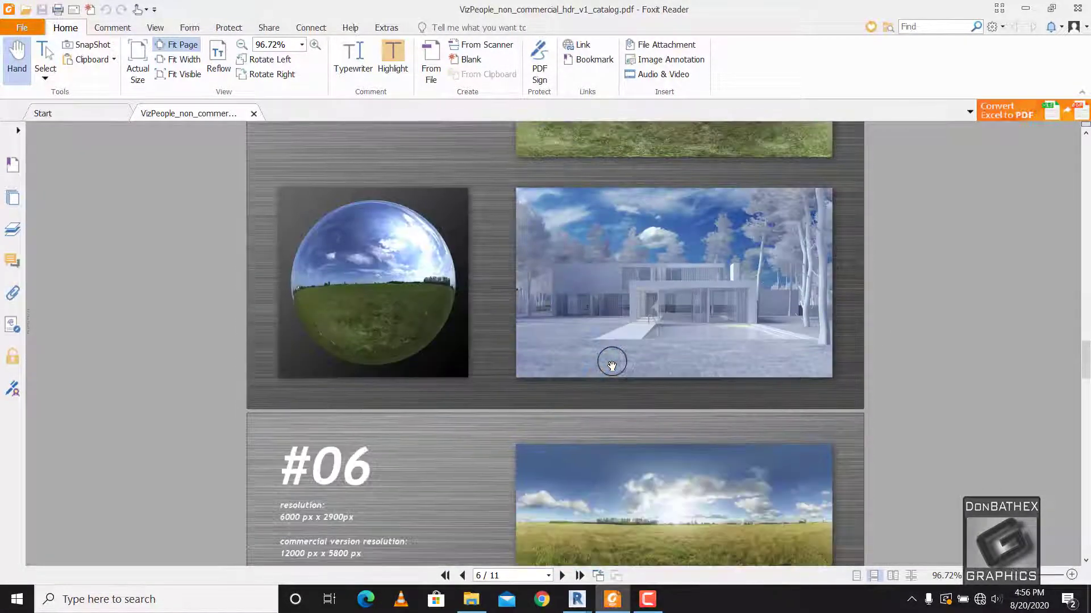
pyautogui.scroll(-18, 612, 366)
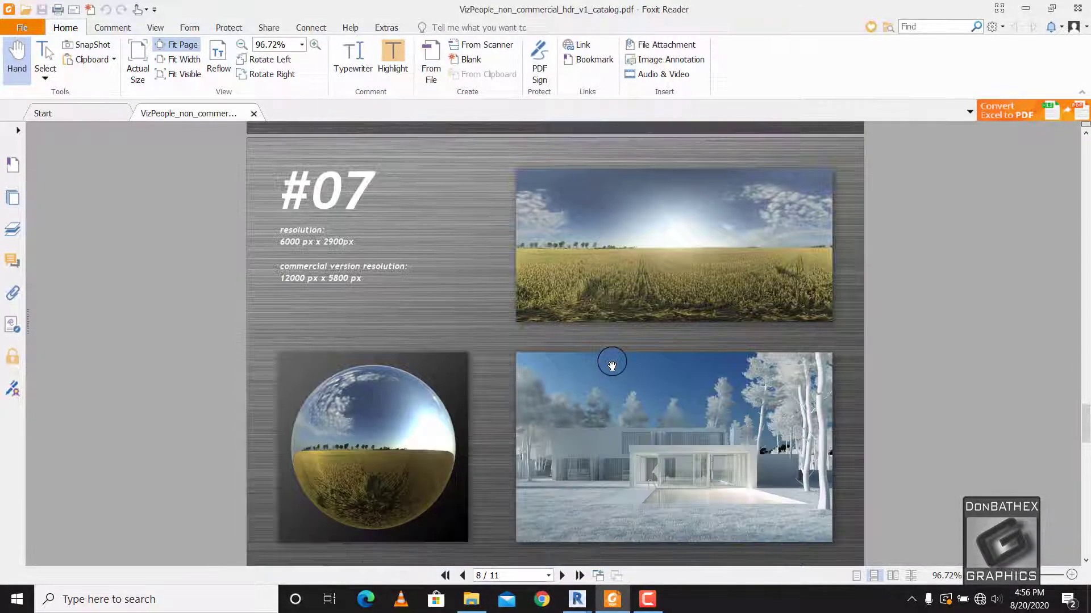
pyautogui.scroll(-6, 612, 366)
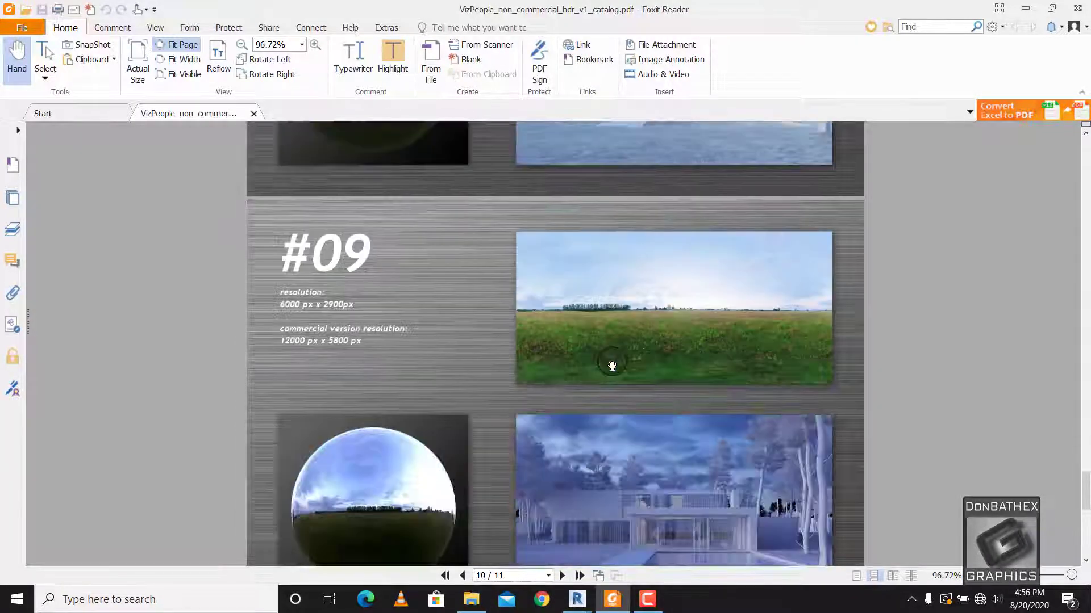
pyautogui.scroll(3, 611, 365)
pyautogui.scroll(-8, 604, 360)
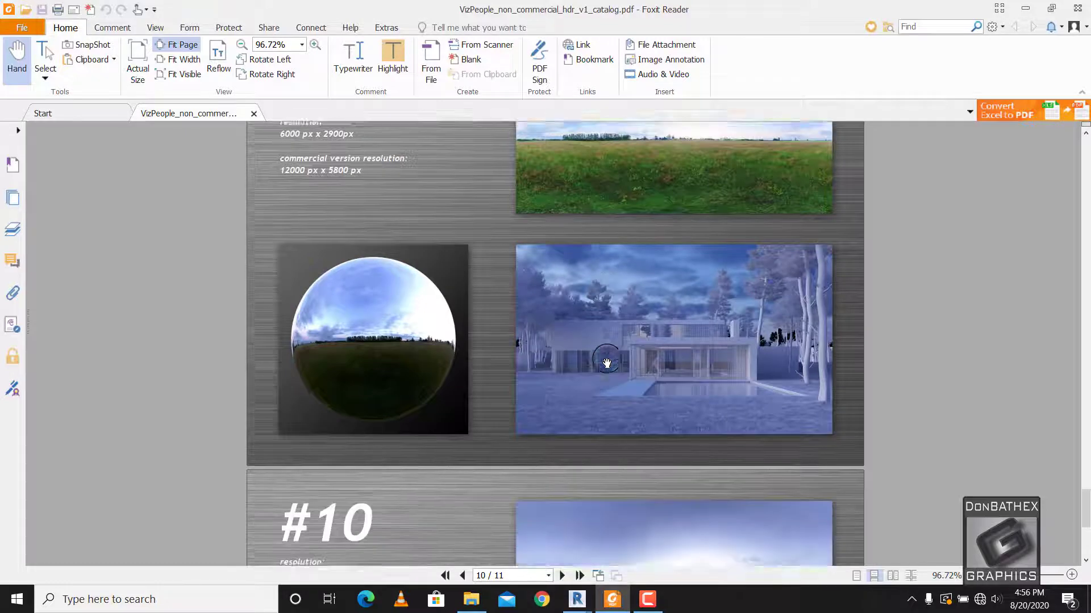
pyautogui.scroll(4, 593, 359)
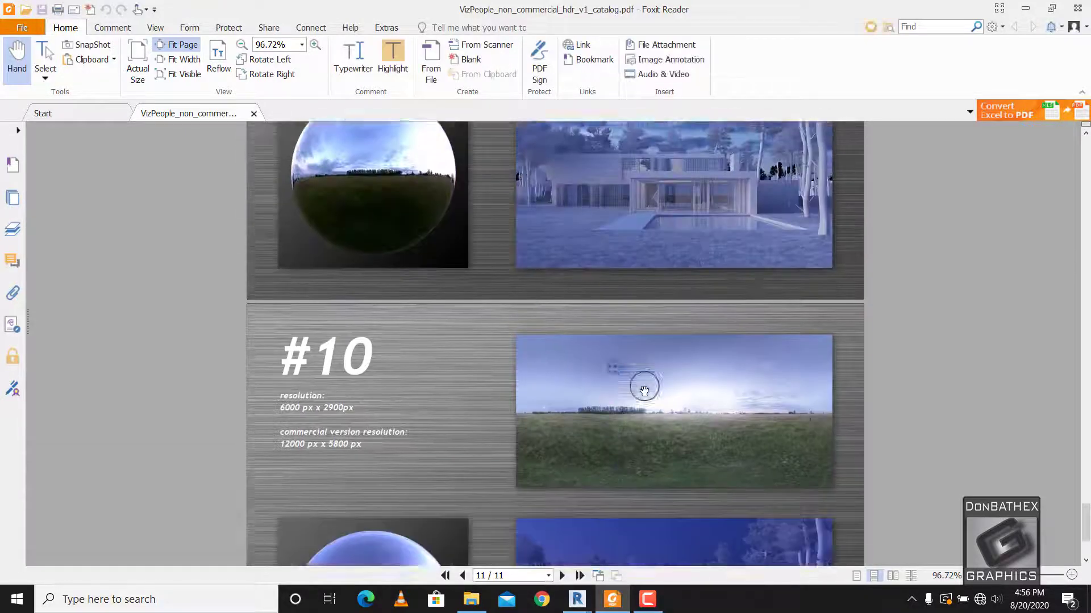
pyautogui.scroll(-4, 646, 385)
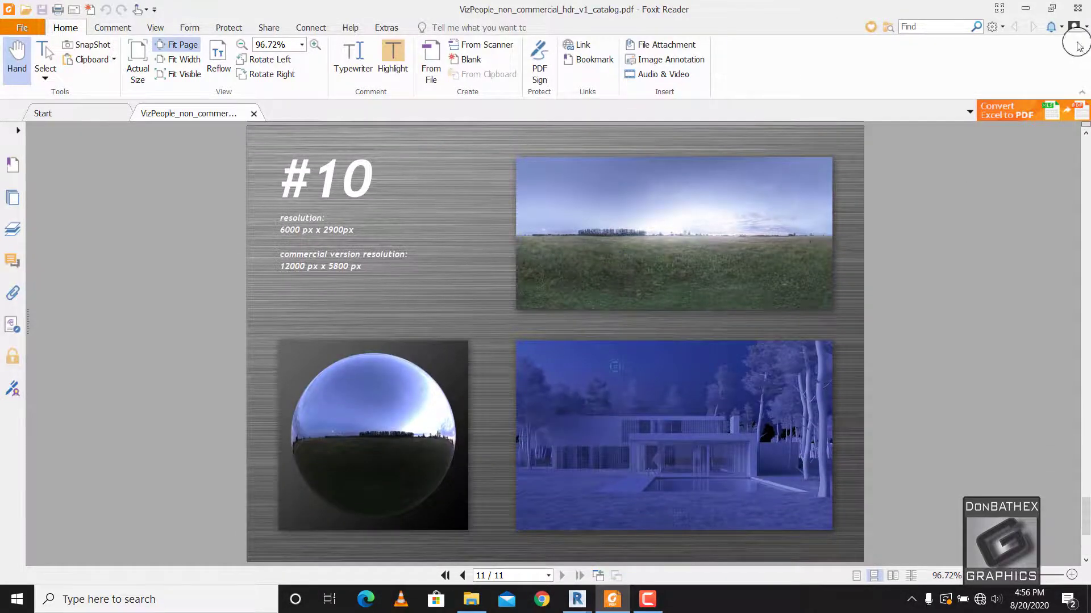
pyautogui.scroll(20, 611, 365)
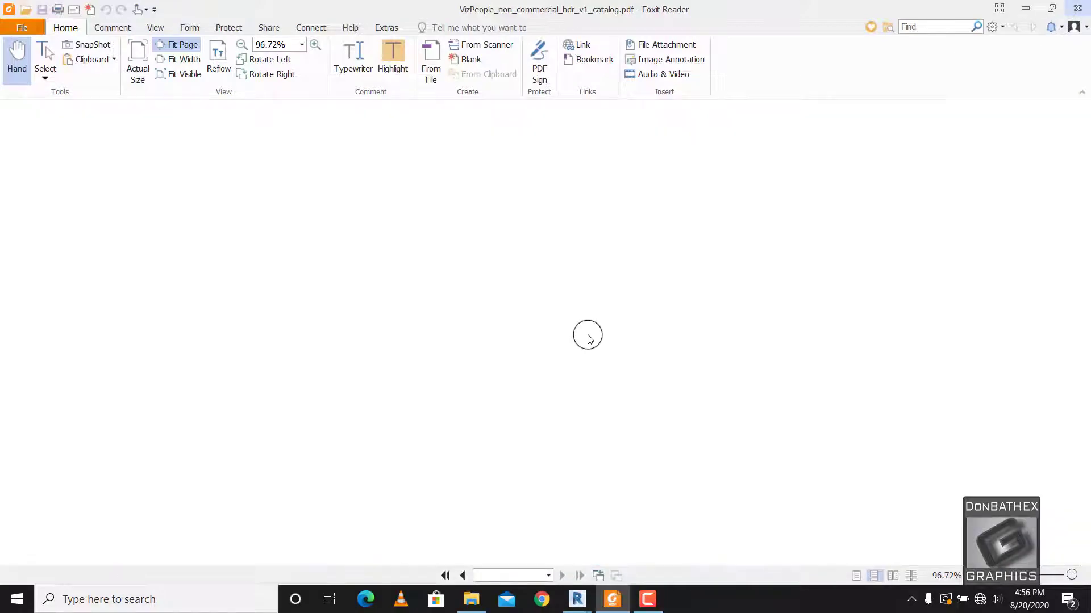
pyautogui.hotkey('alt', 'F4')
# Load VizPeople_non_commercial_hdr_v1_10.hdr as the dome light's HDR image and set the light intensity to 20.
pyautogui.scroll(-1, 861, 284)
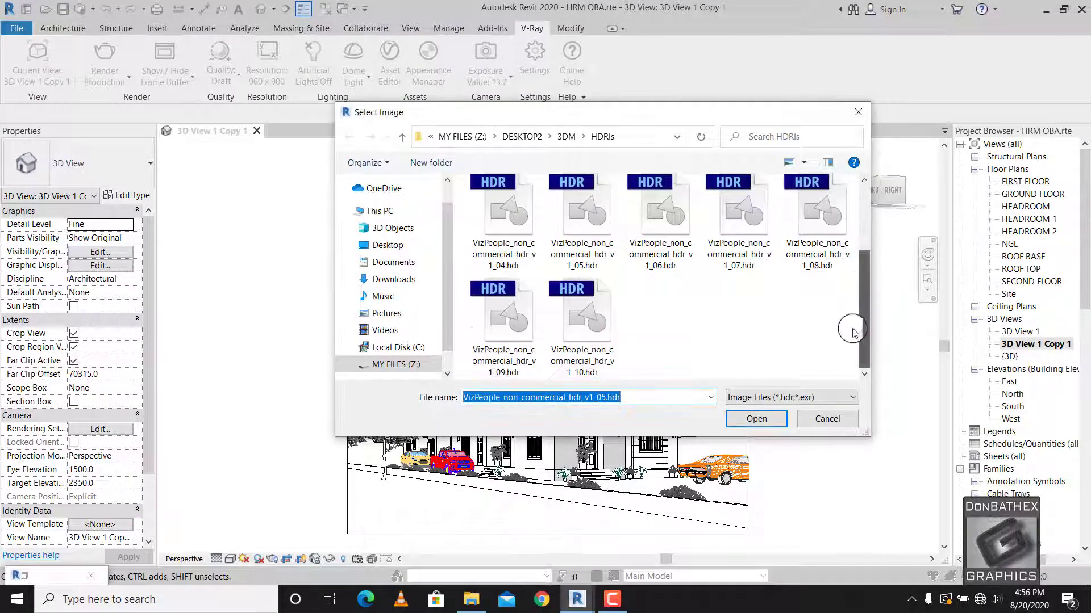
pyautogui.click(584, 370)
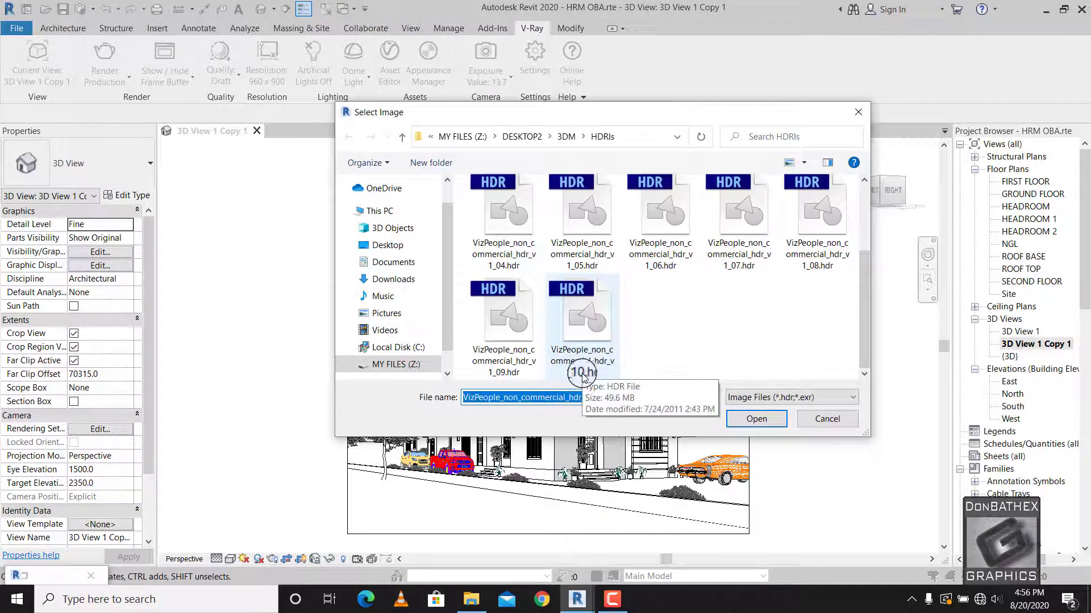
pyautogui.click(755, 418)
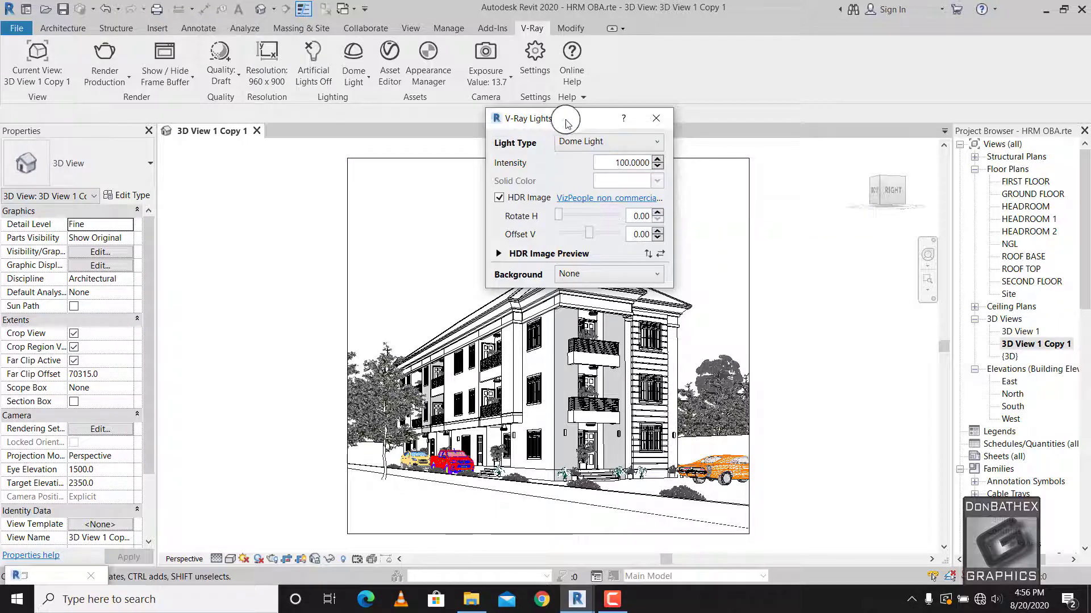
pyautogui.moveTo(565, 117); pyautogui.dragTo(474, 72)
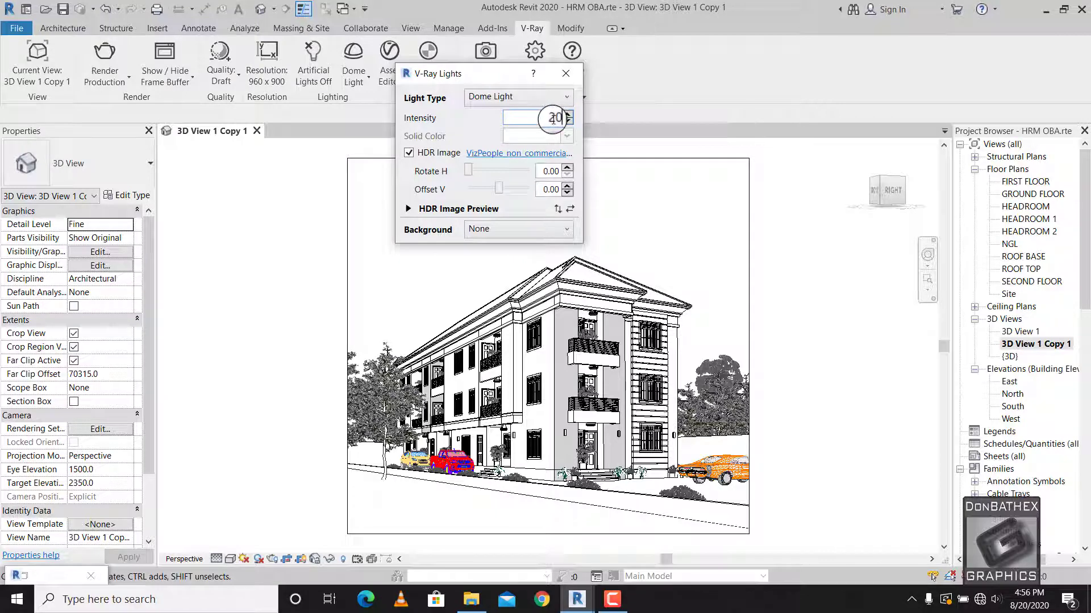
pyautogui.click(565, 74)
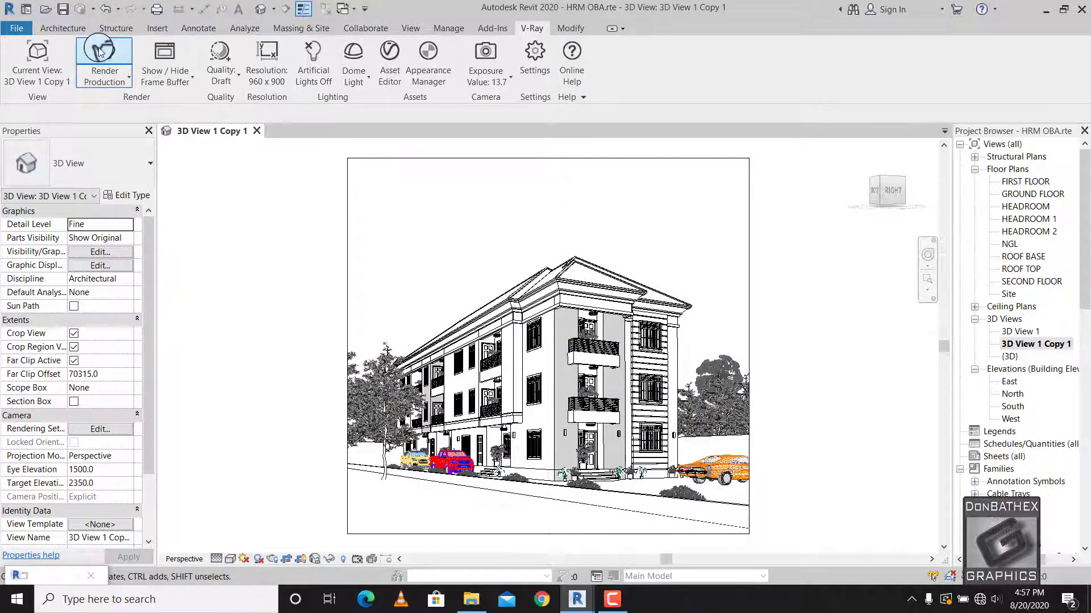
# Set the V-Ray output resolution width to 700 pixels, keeping the Crop Region aspect ratio.
pyautogui.click(266, 77)
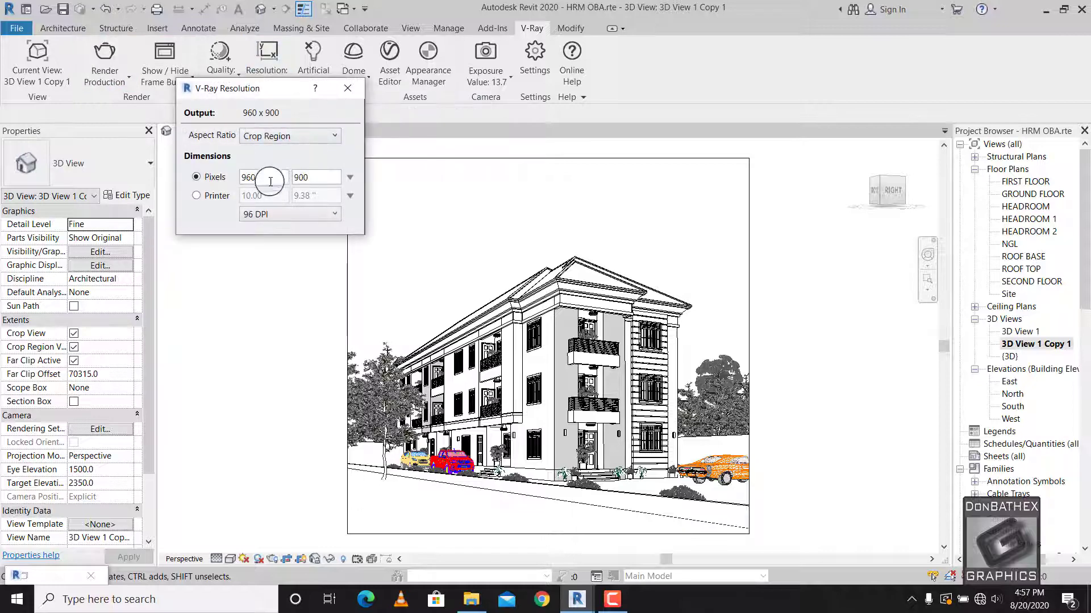
pyautogui.write('700')
pyautogui.click(347, 88)
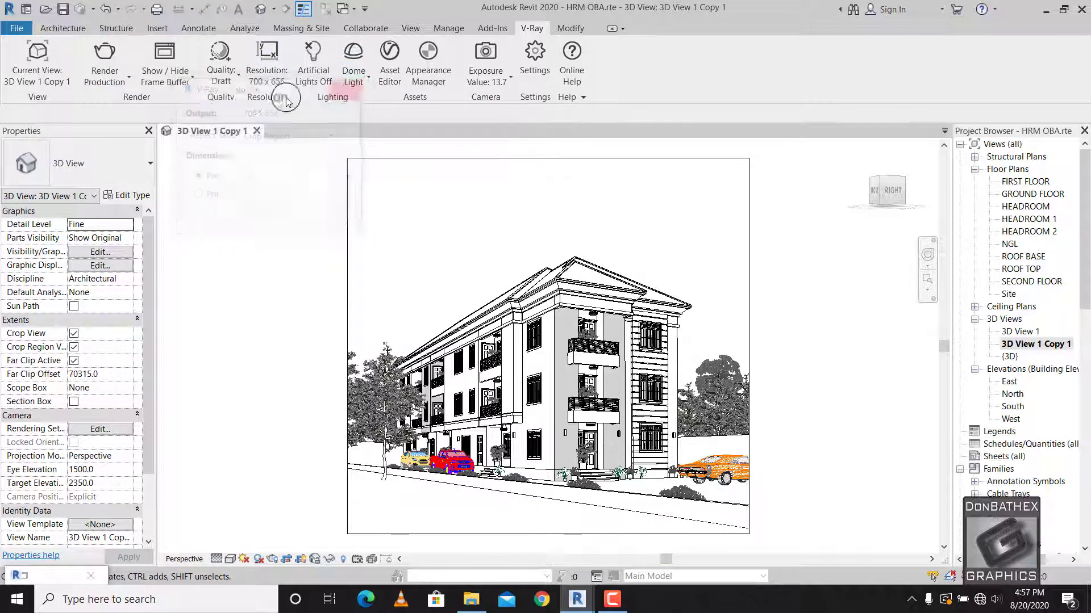
# Run a production render with the new dome light, stop it once the dusk preview is readable, and minimize the frame buffer.
pyautogui.click(104, 54)
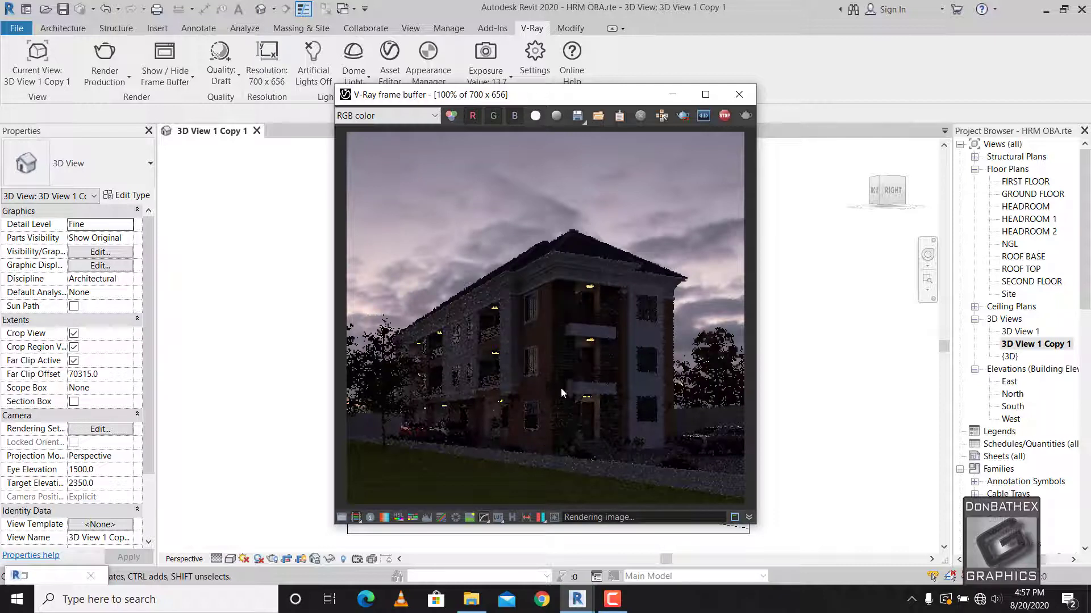
pyautogui.click(727, 118)
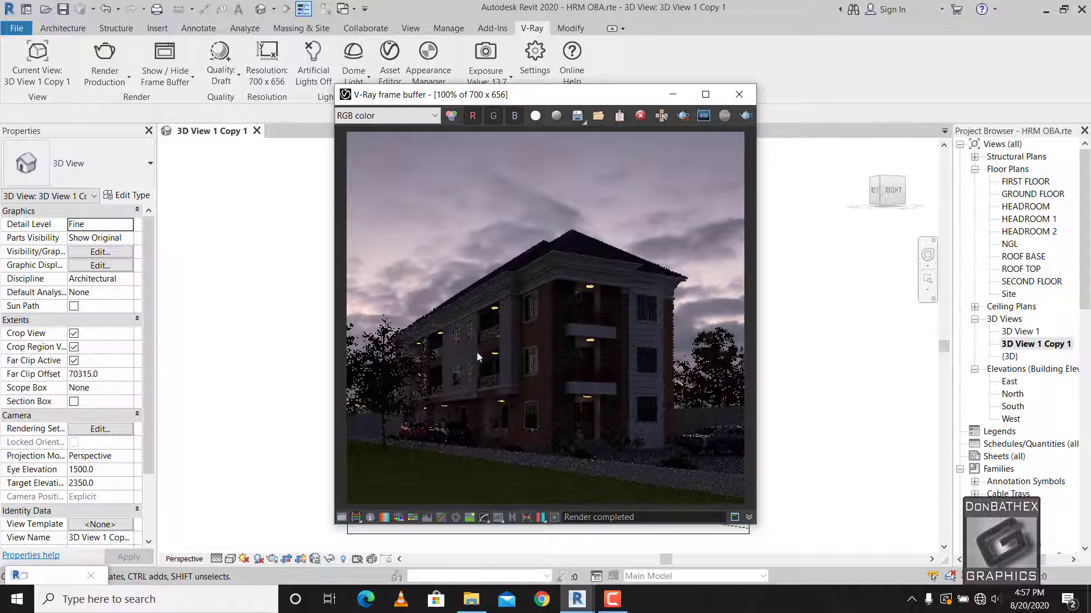
pyautogui.click(672, 94)
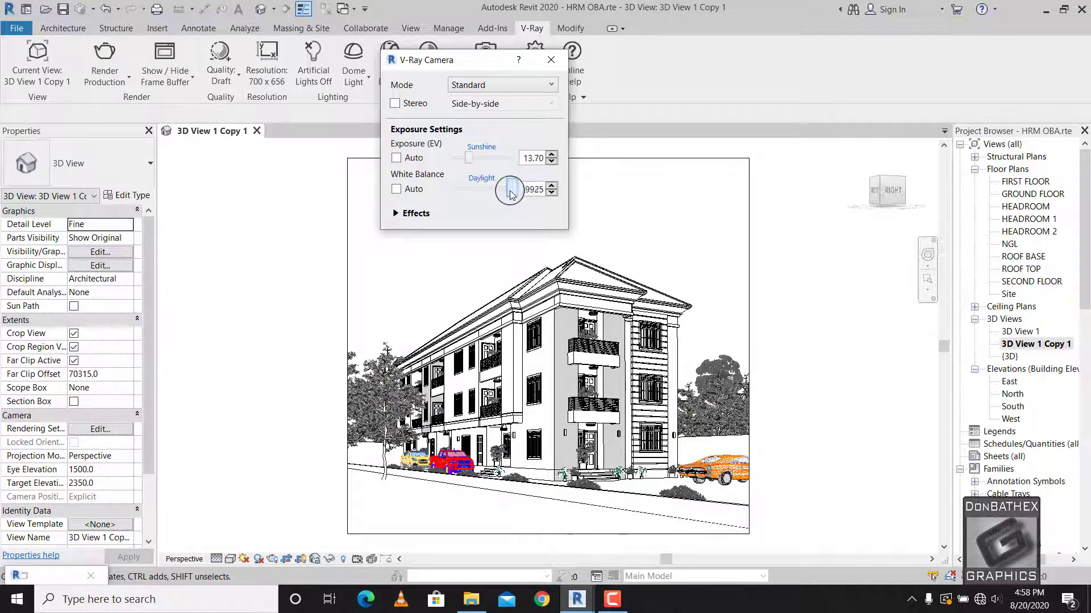
# Set the V-Ray camera's white balance to 6009 and start another production render.
pyautogui.moveTo(493, 197); pyautogui.dragTo(483, 196)
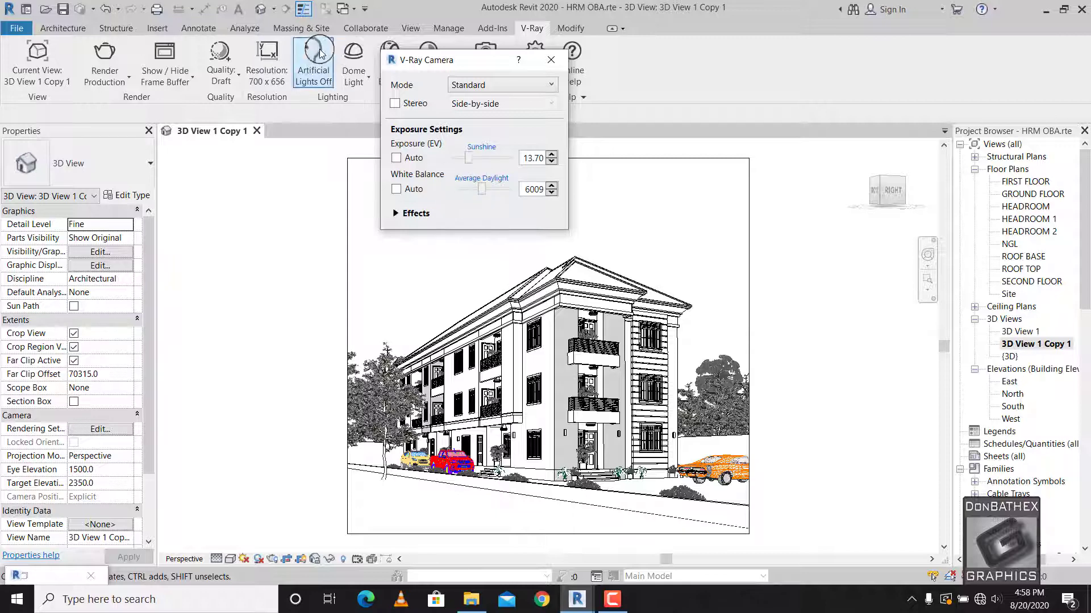
pyautogui.moveTo(426, 59); pyautogui.dragTo(513, 61)
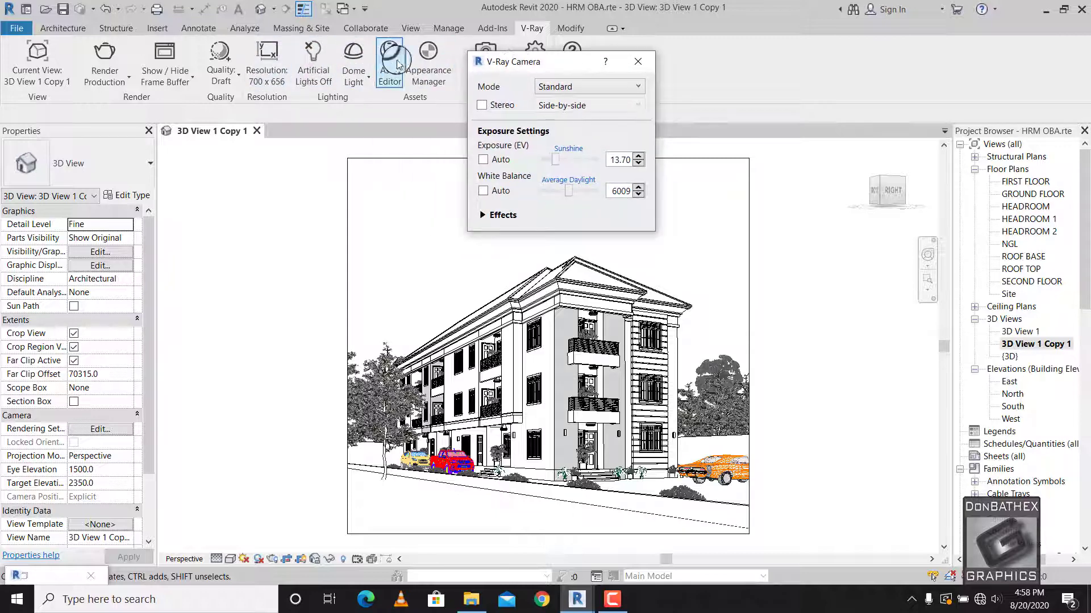
pyautogui.click(638, 62)
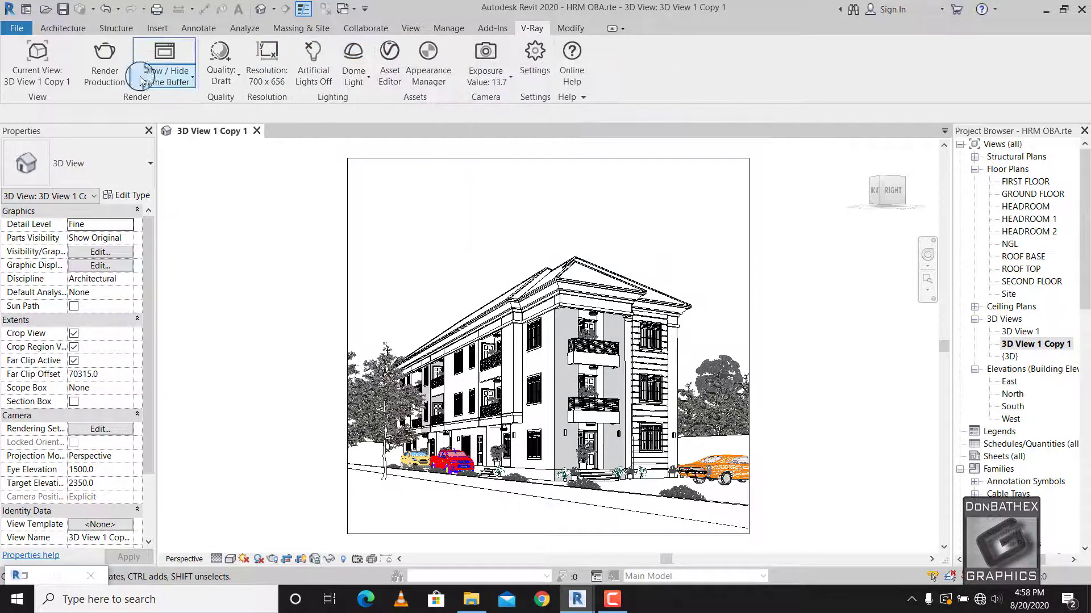
pyautogui.click(111, 57)
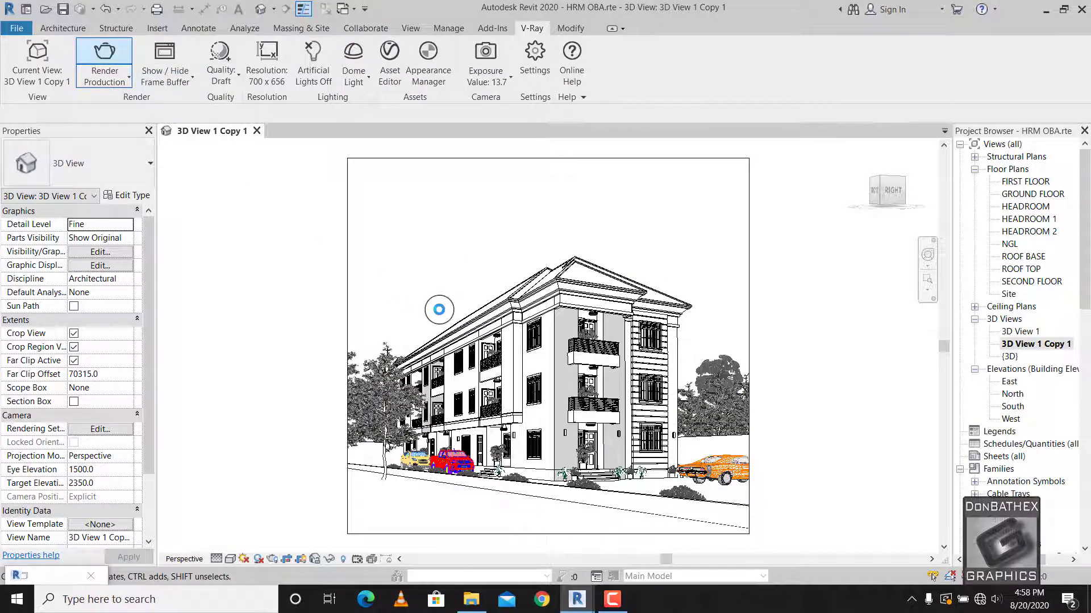
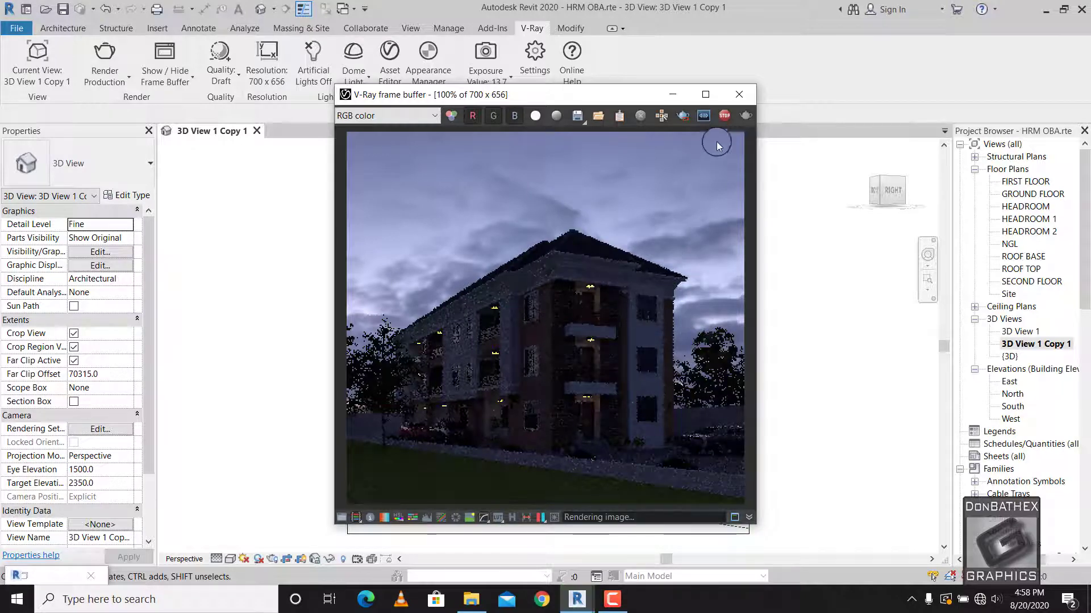
# Stop the running white balance render and minimize the V-Ray frame buffer.
pyautogui.click(724, 116)
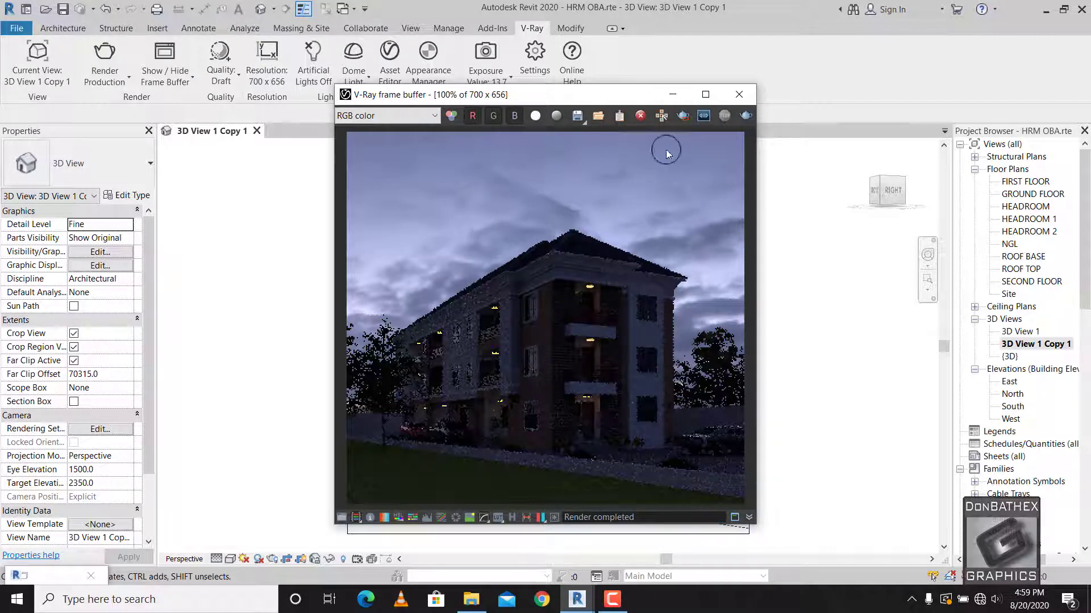
pyautogui.click(673, 94)
# Try a dome light intensity below 1 with a short production render, stop the render and minimize the frame buffer.
pyautogui.click(349, 59)
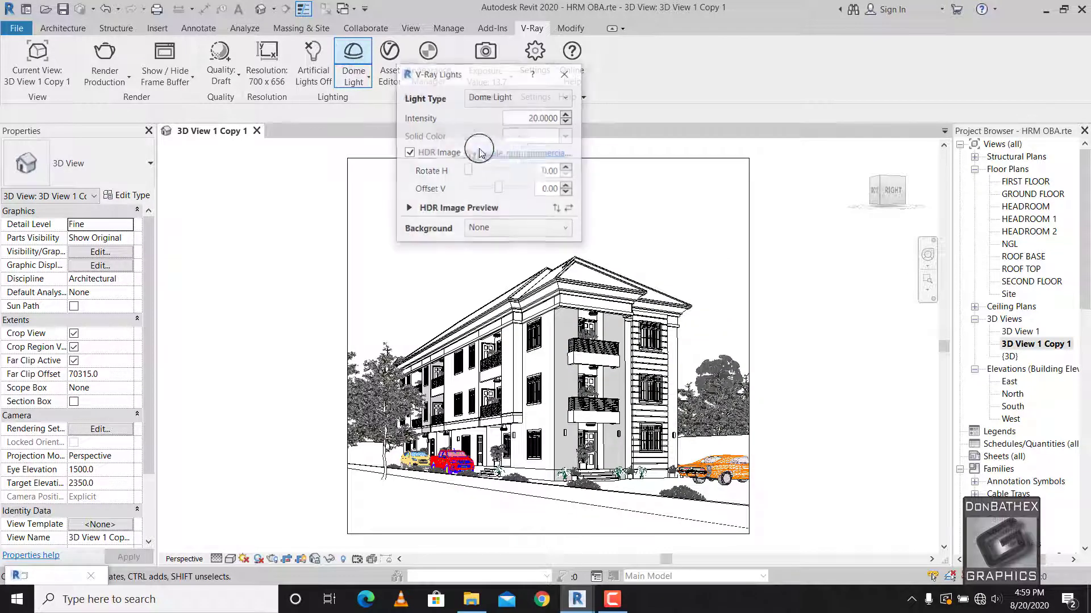
pyautogui.doubleClick(531, 117)
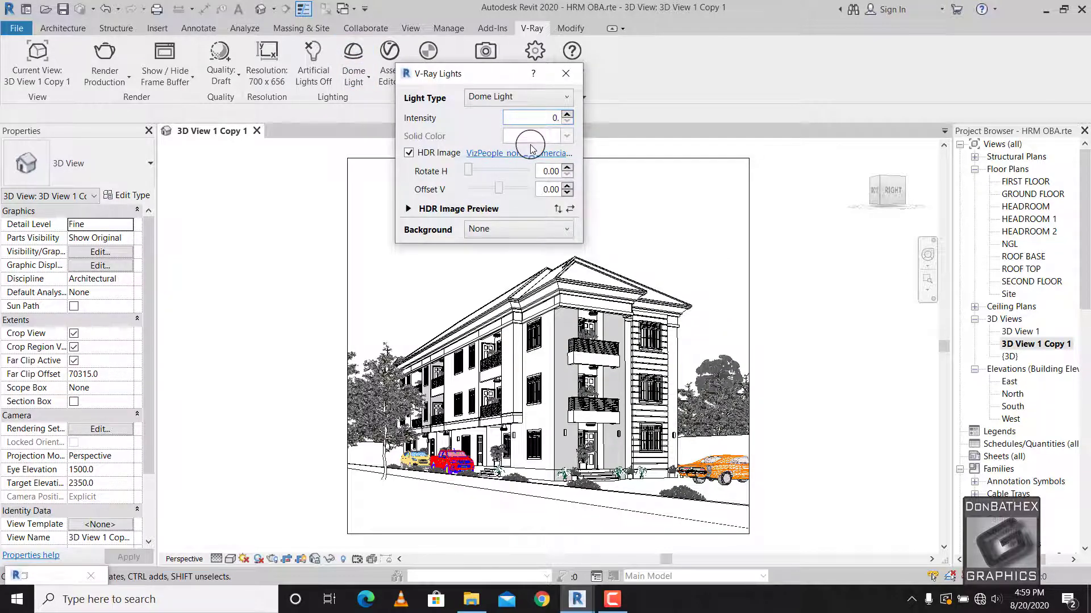
pyautogui.click(549, 171)
pyautogui.click(565, 73)
pyautogui.click(103, 55)
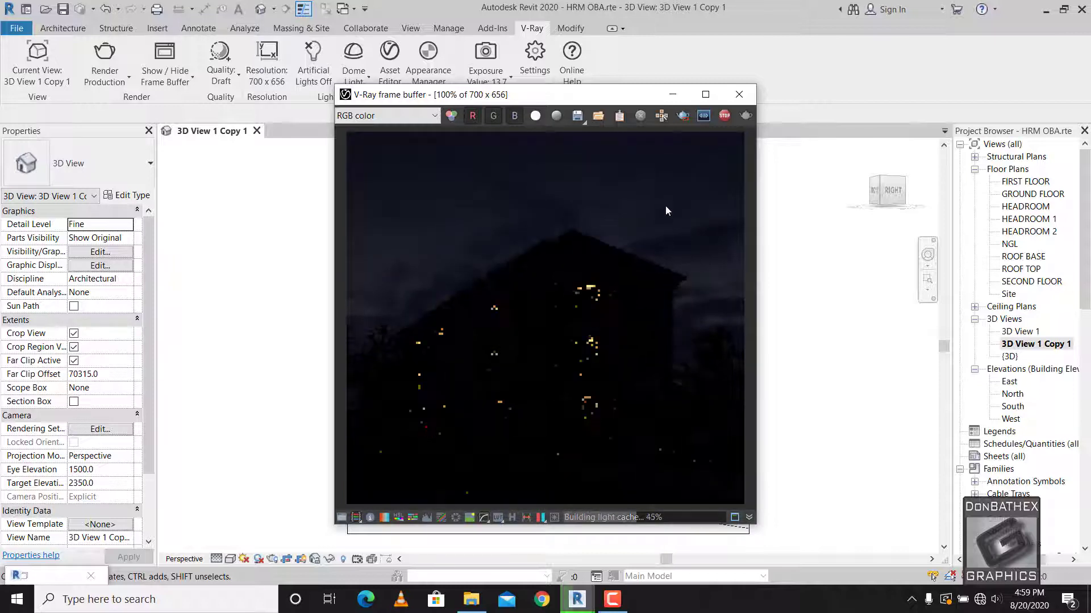
pyautogui.click(723, 115)
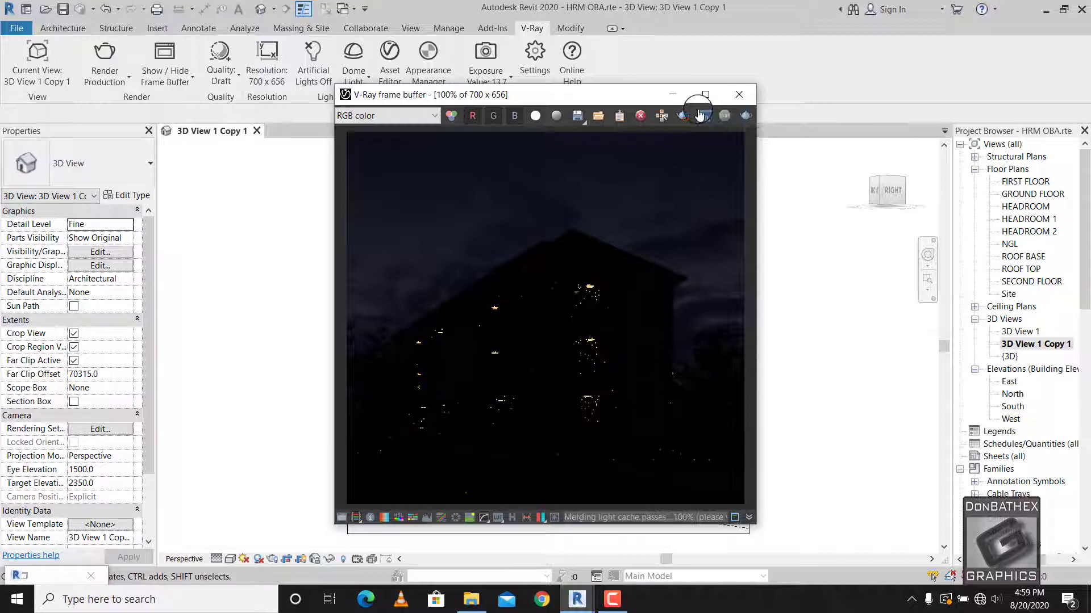
pyautogui.click(672, 94)
# Set the dome light intensity to 10, test it with a production render, and minimize the frame buffer after stopping the render.
pyautogui.click(353, 57)
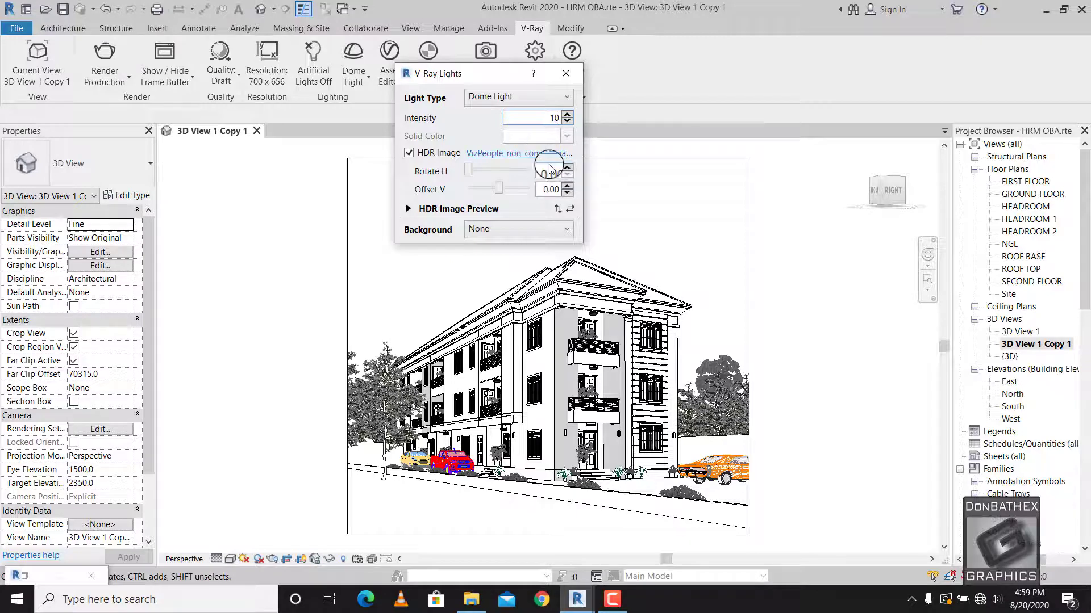
pyautogui.click(566, 73)
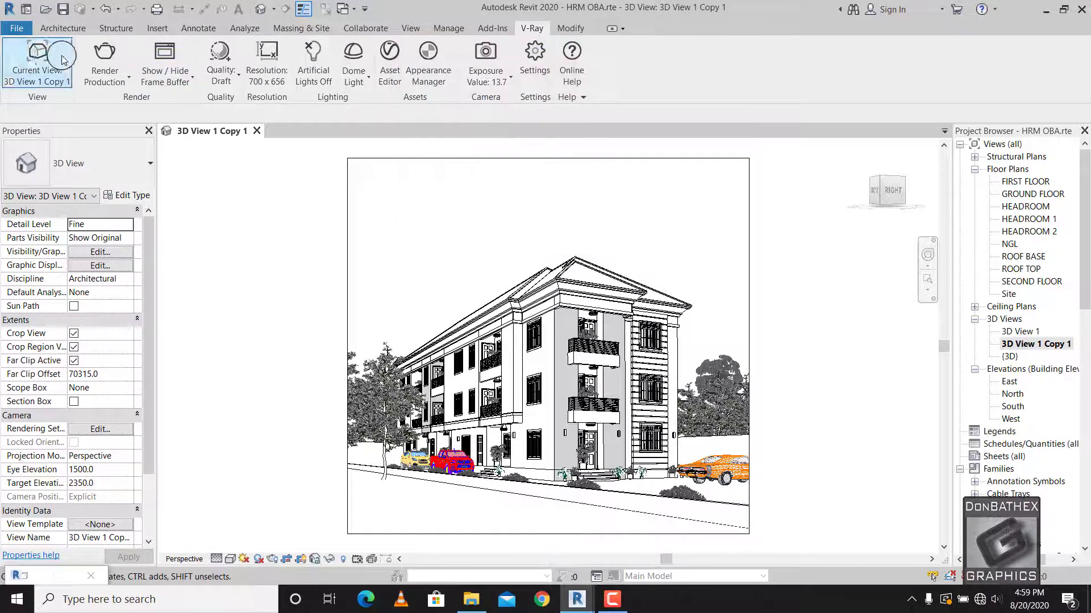
pyautogui.click(114, 62)
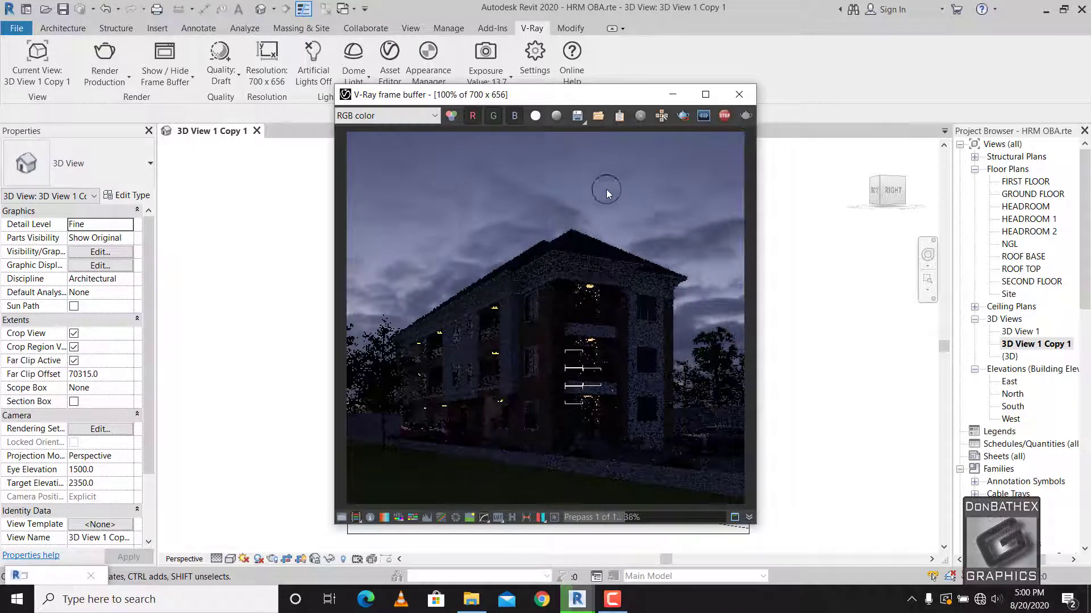
pyautogui.click(724, 115)
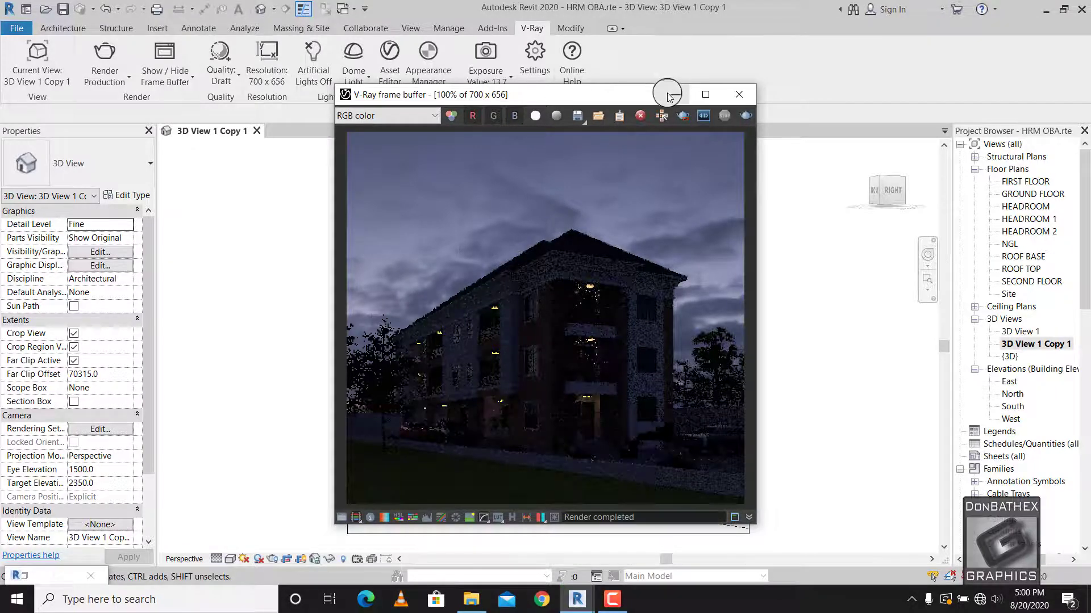
pyautogui.click(673, 94)
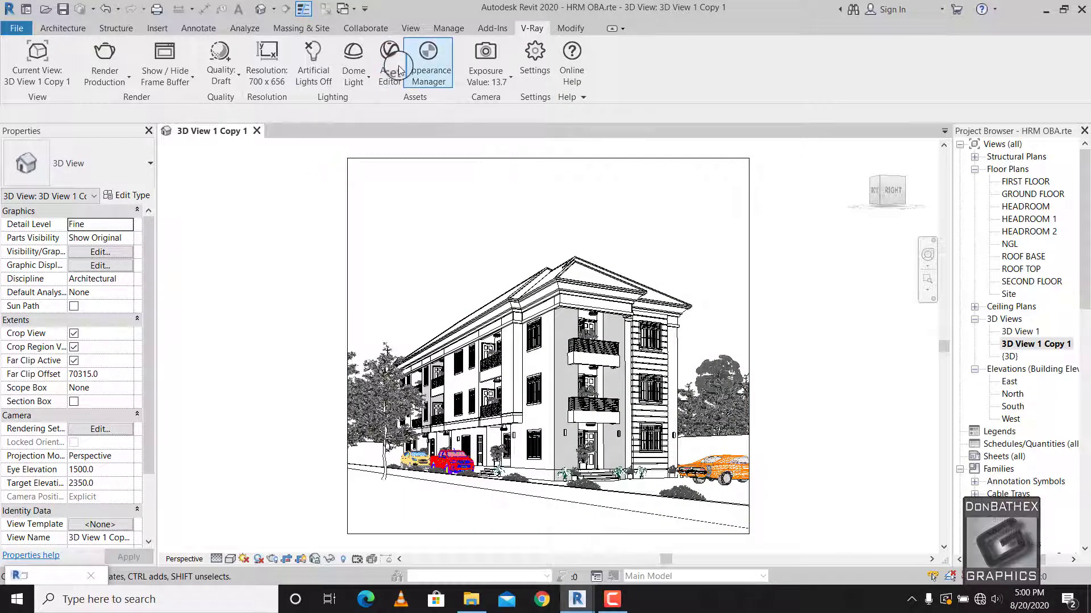
# Expand the dome light's HDR image preview and set its horizontal rotation to about 160 degrees.
pyautogui.click(353, 54)
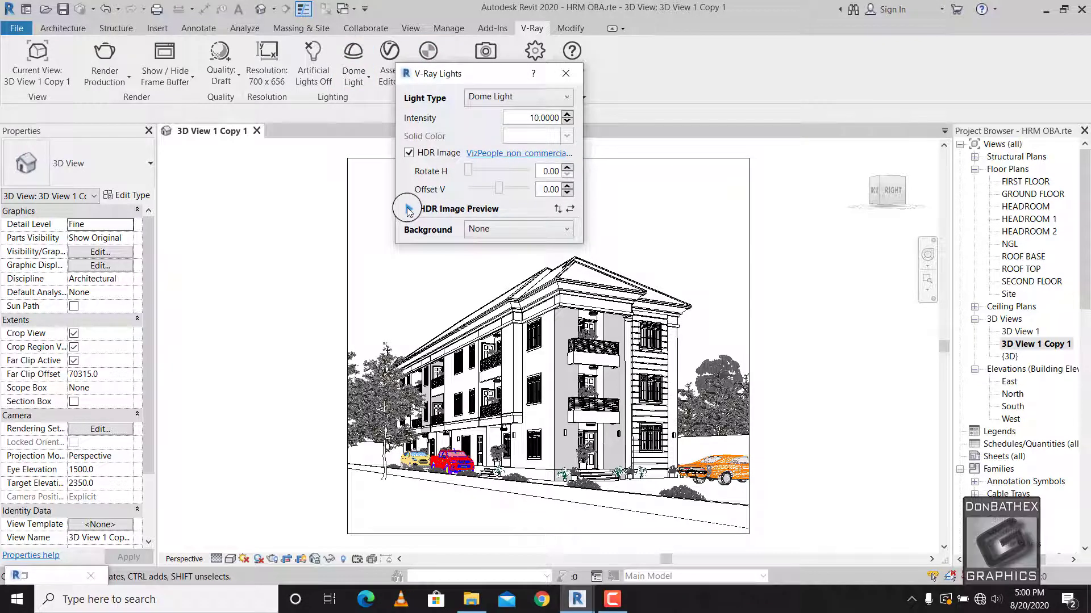
pyautogui.click(408, 210)
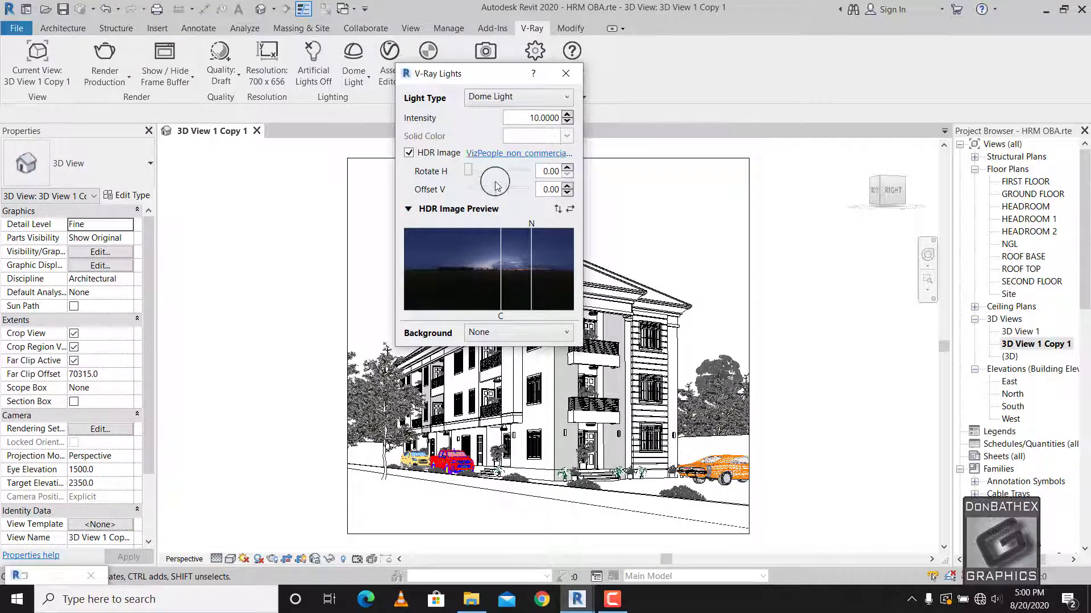
pyautogui.moveTo(467, 171); pyautogui.dragTo(501, 180)
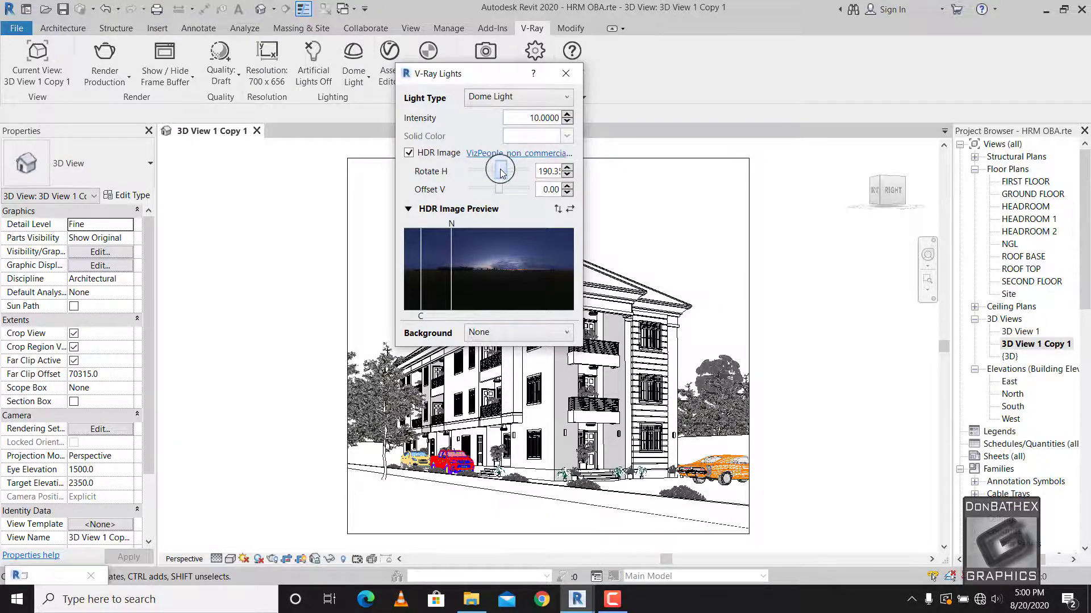
pyautogui.moveTo(499, 171)
pyautogui.mouseDown()
pyautogui.moveTo(525, 177)
pyautogui.moveTo(485, 182)
pyautogui.moveTo(481, 198)
pyautogui.moveTo(495, 205)
pyautogui.mouseUp()
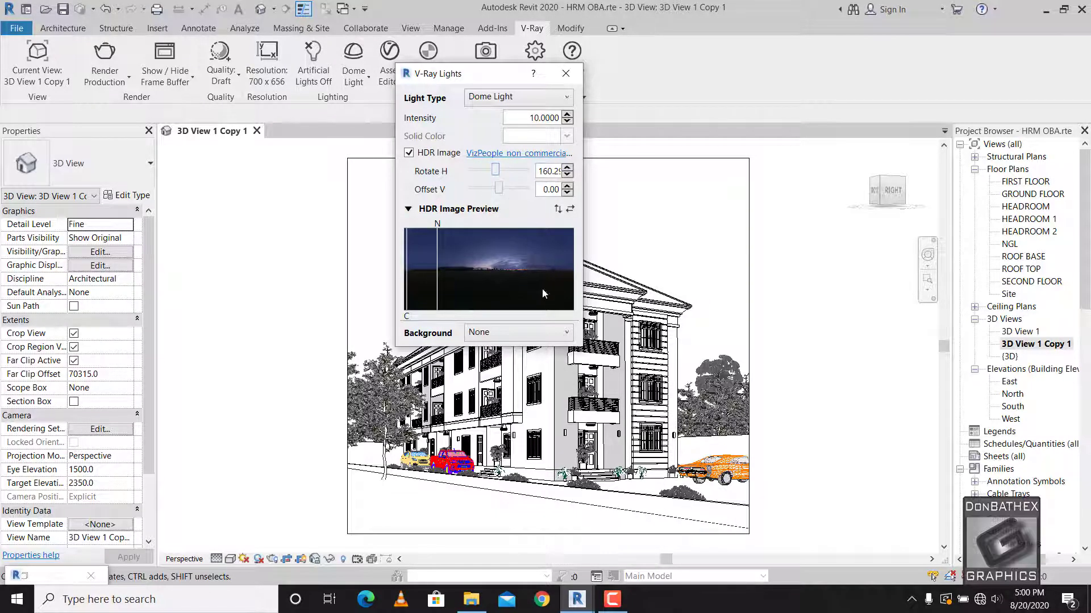
pyautogui.click(566, 74)
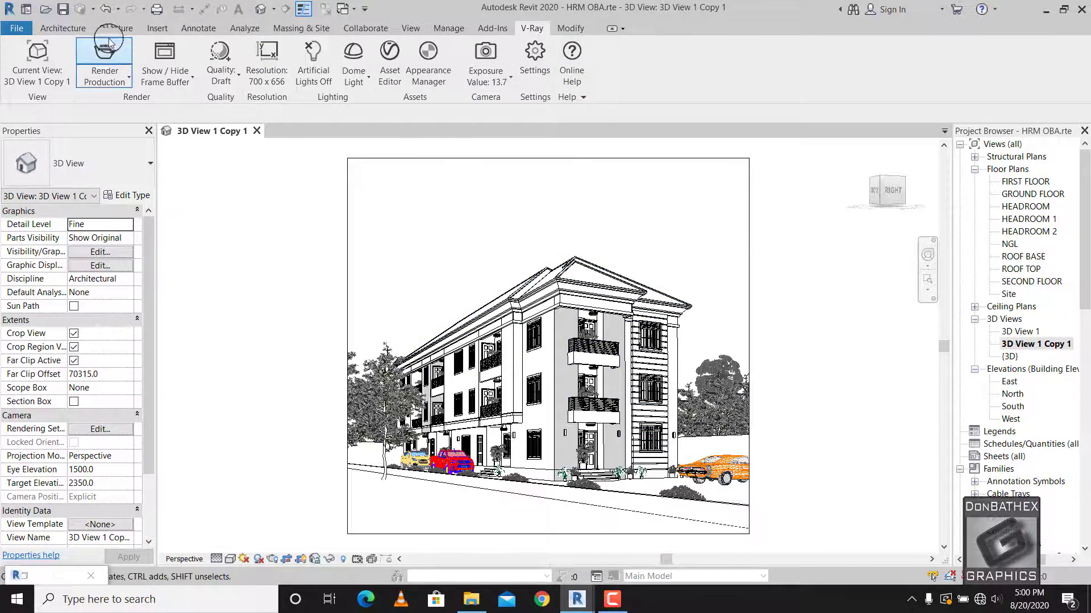
# Run a production render to test the rotated HDR sky, stop it during the prepass, and minimize the frame buffer.
pyautogui.click(106, 57)
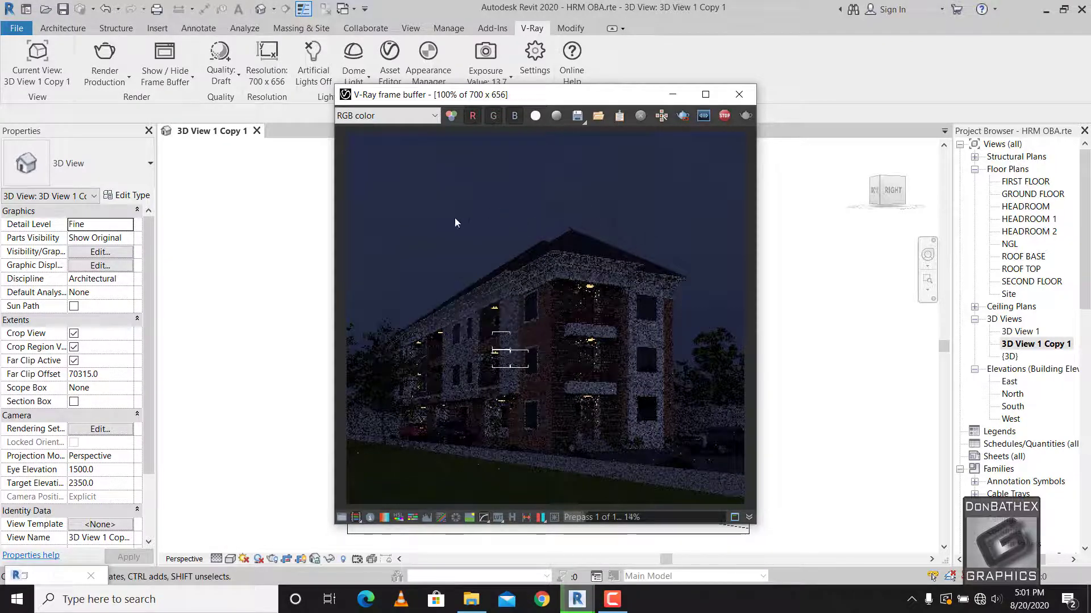
pyautogui.click(724, 116)
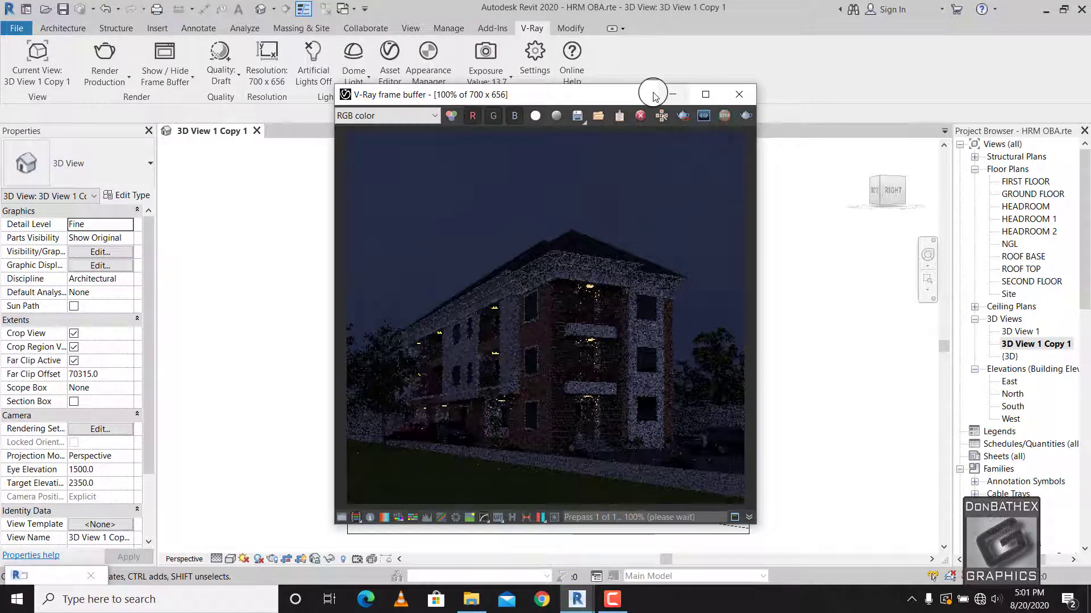
pyautogui.click(672, 94)
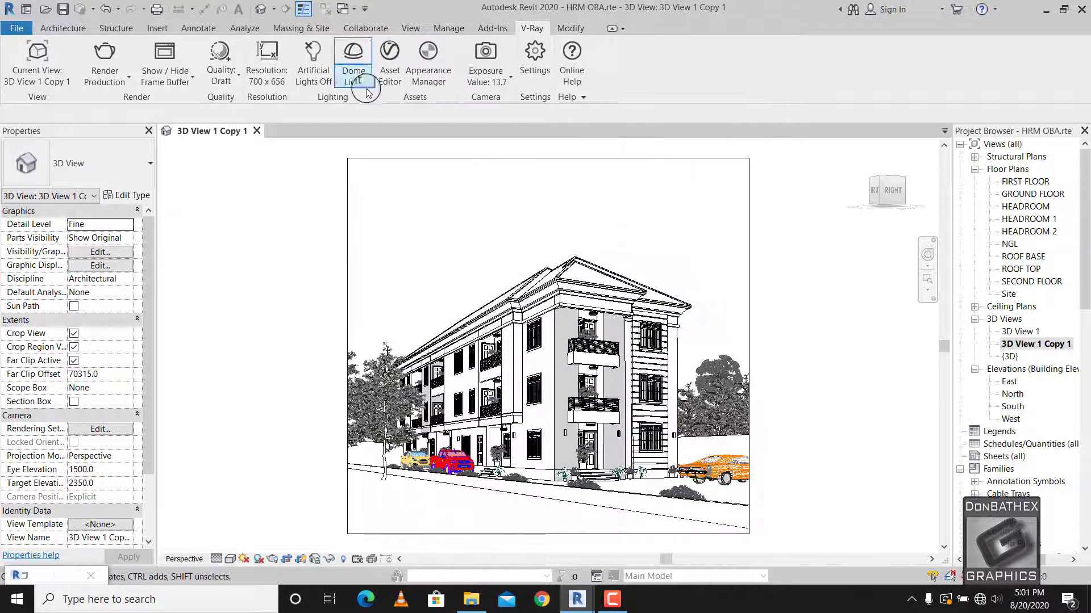
# Reduce the horizontal rotation of the dome light's HDR image to a small angle near the low end of its range.
pyautogui.click(353, 57)
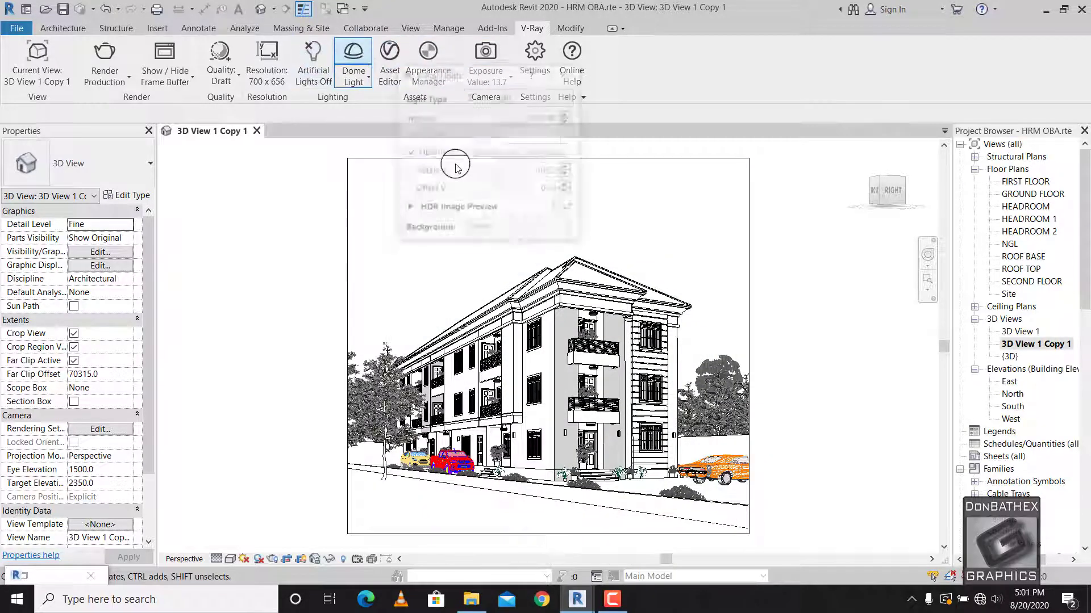
pyautogui.click(408, 210)
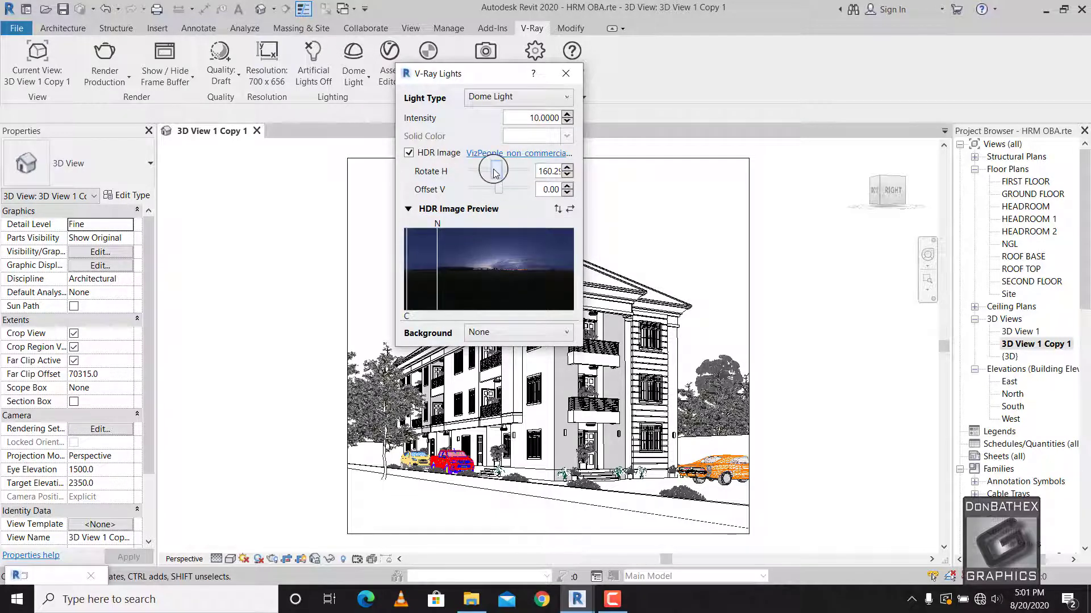
pyautogui.moveTo(494, 170)
pyautogui.mouseDown()
pyautogui.moveTo(562, 177)
pyautogui.moveTo(475, 179)
pyautogui.mouseUp()
pyautogui.click(565, 74)
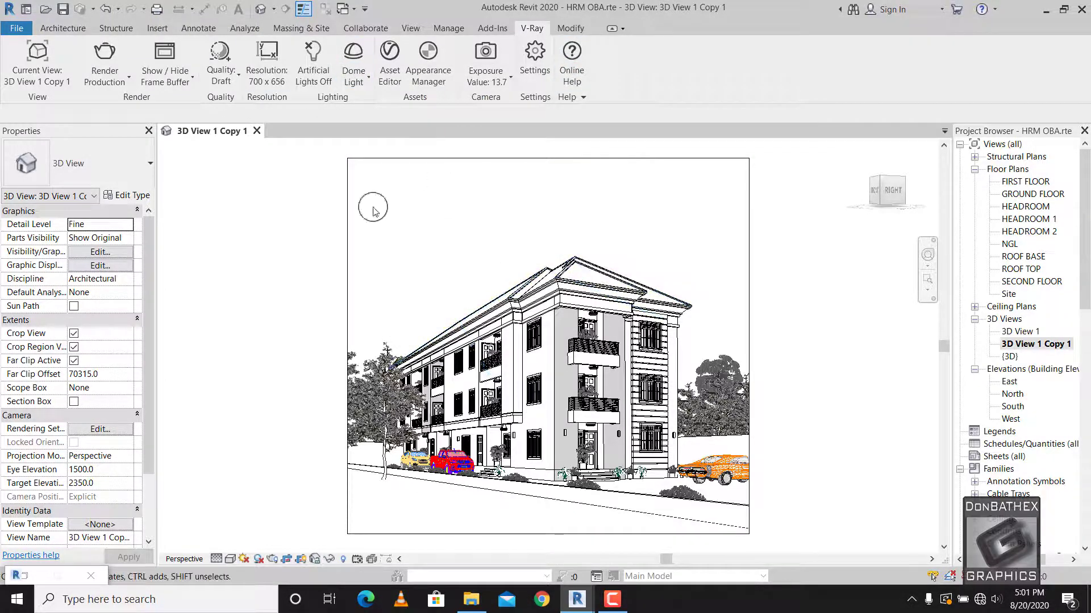
# Toggle the artificial lights setting to On, run a production render, and stop it once the lit building is clearly readable.
pyautogui.click(313, 57)
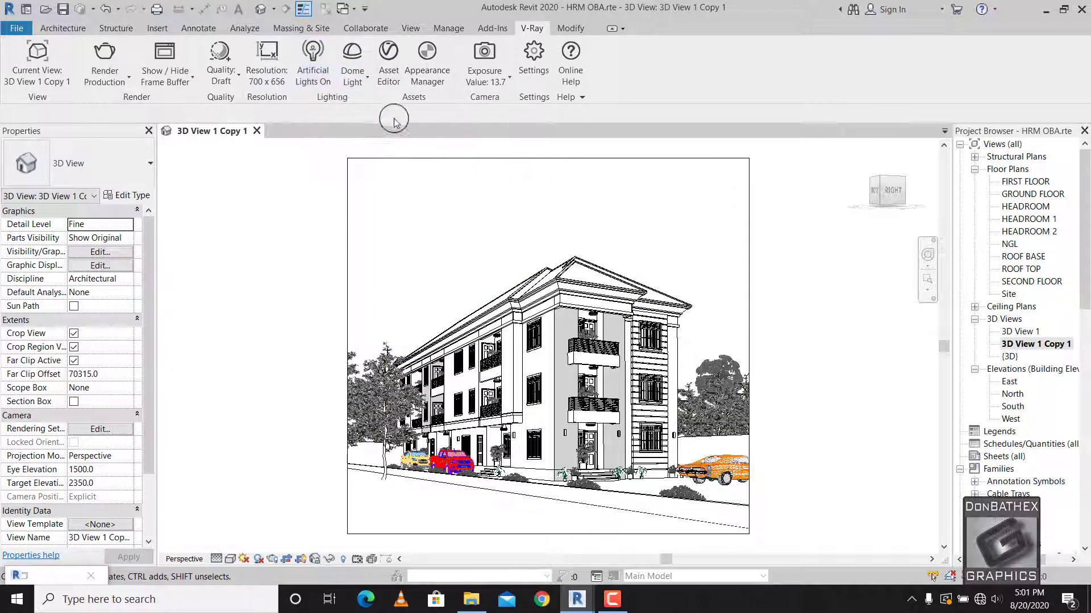
pyautogui.click(126, 48)
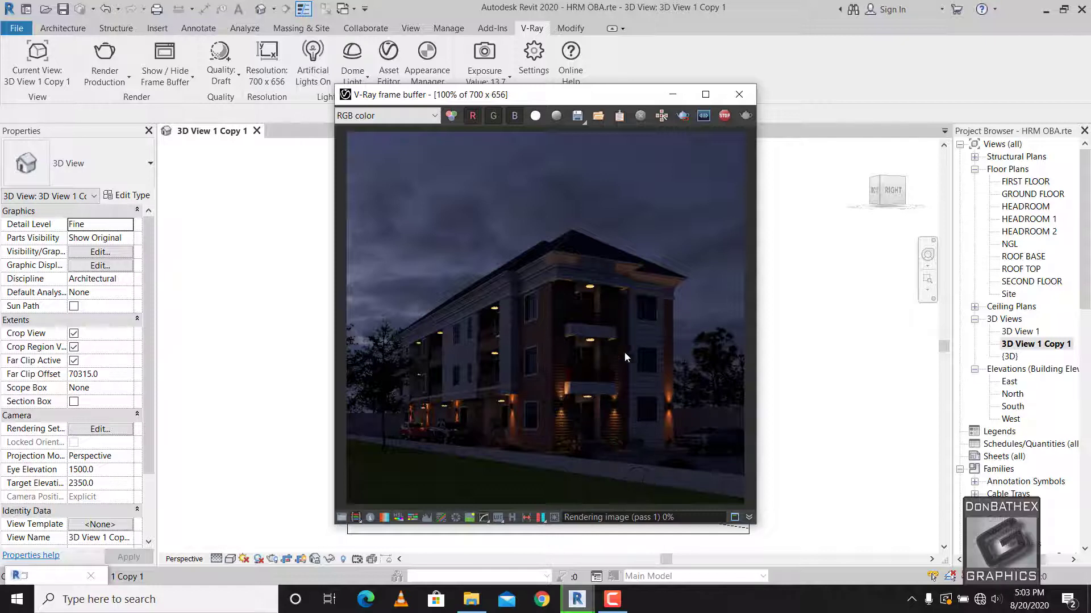
pyautogui.click(725, 116)
pyautogui.click(725, 116)
pyautogui.click(725, 115)
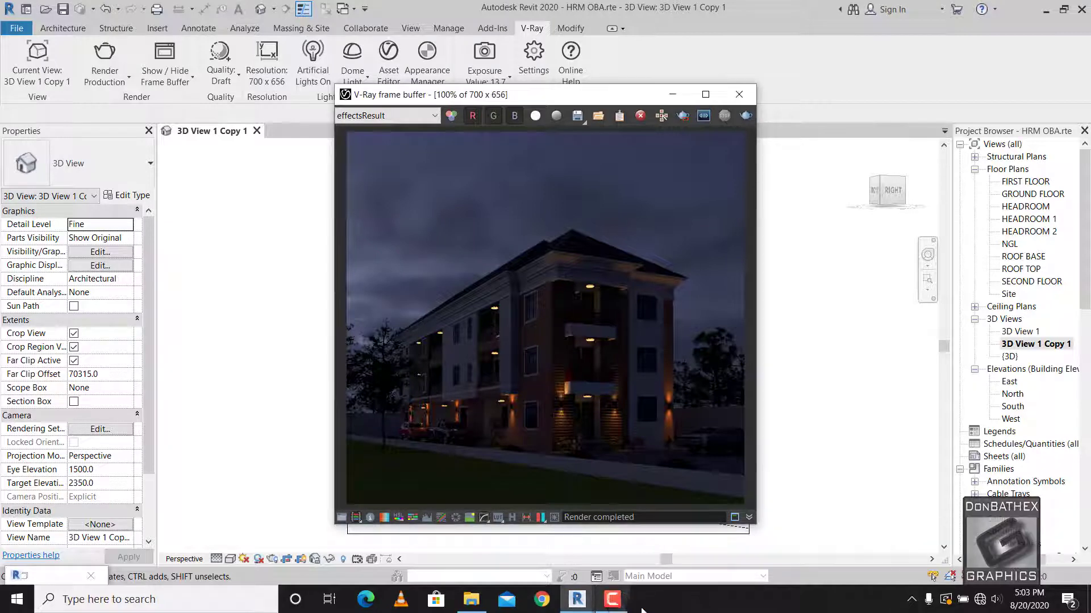
pyautogui.click(613, 600)
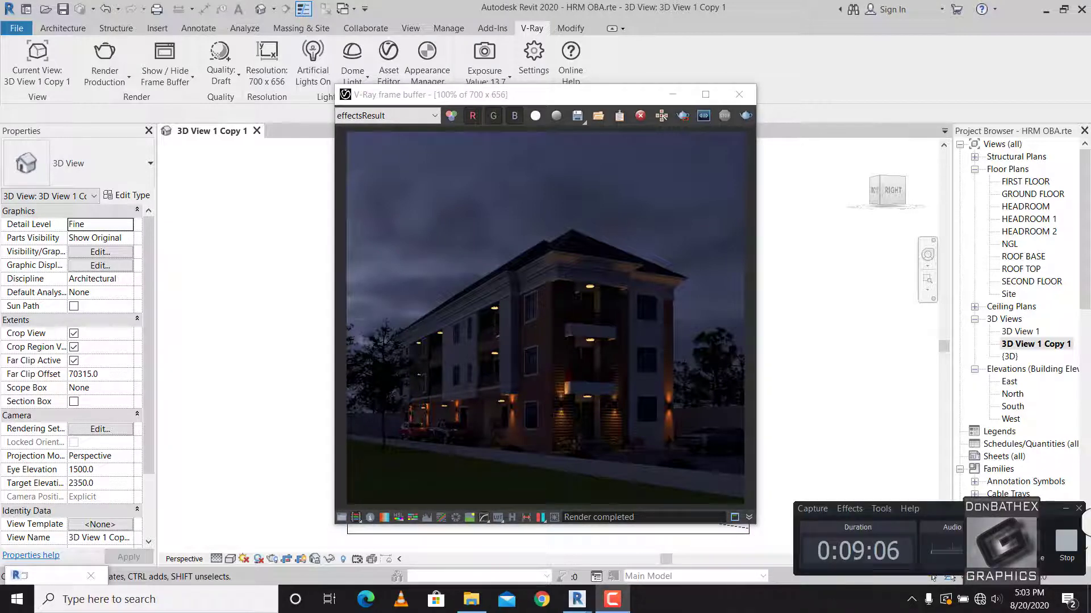